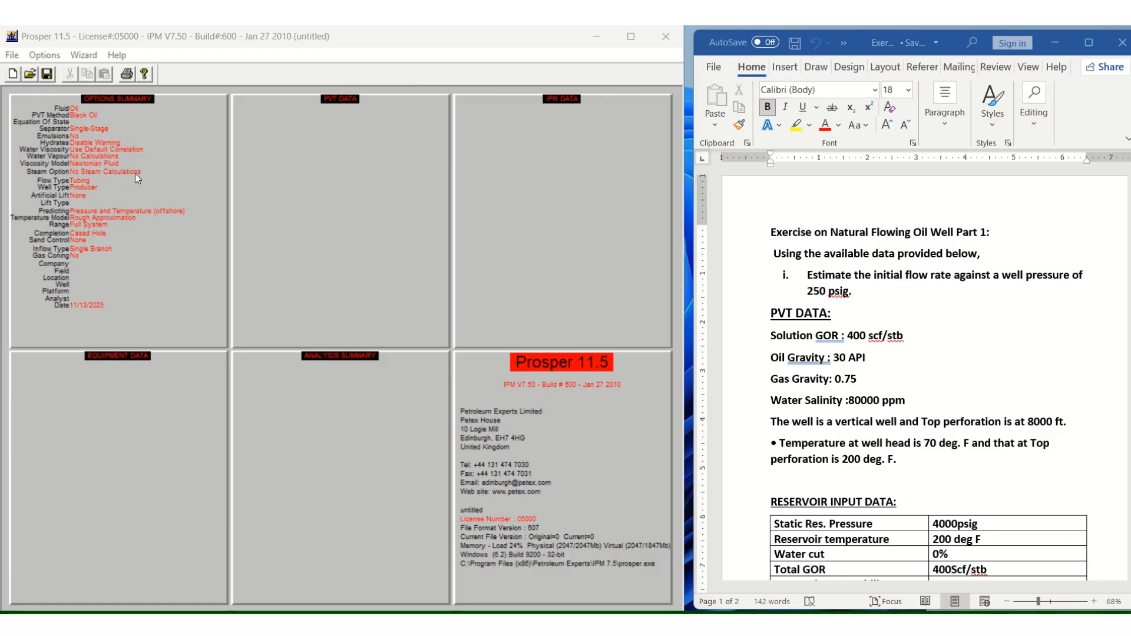
# Open the system summary and accept the default options for a black-oil, tubing-flow producer without artificial lift
pyautogui.doubleClick(154, 212)
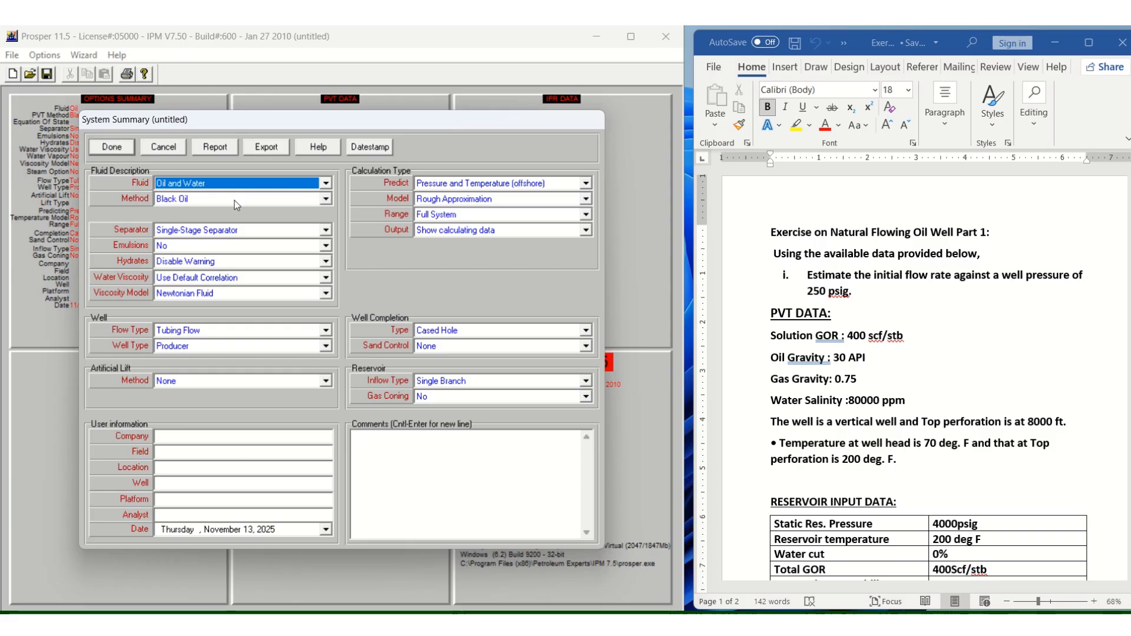
pyautogui.click(117, 146)
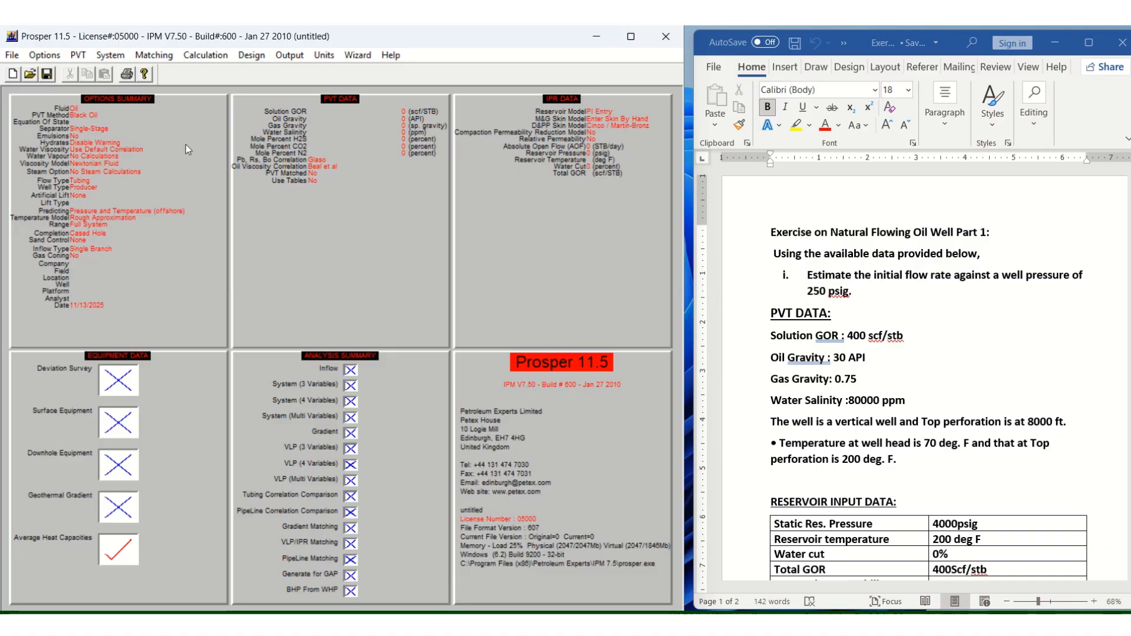
# In the PVT input data, set the solution GOR to 400 scf/STB and the oil gravity to 30 API
pyautogui.doubleClick(297, 182)
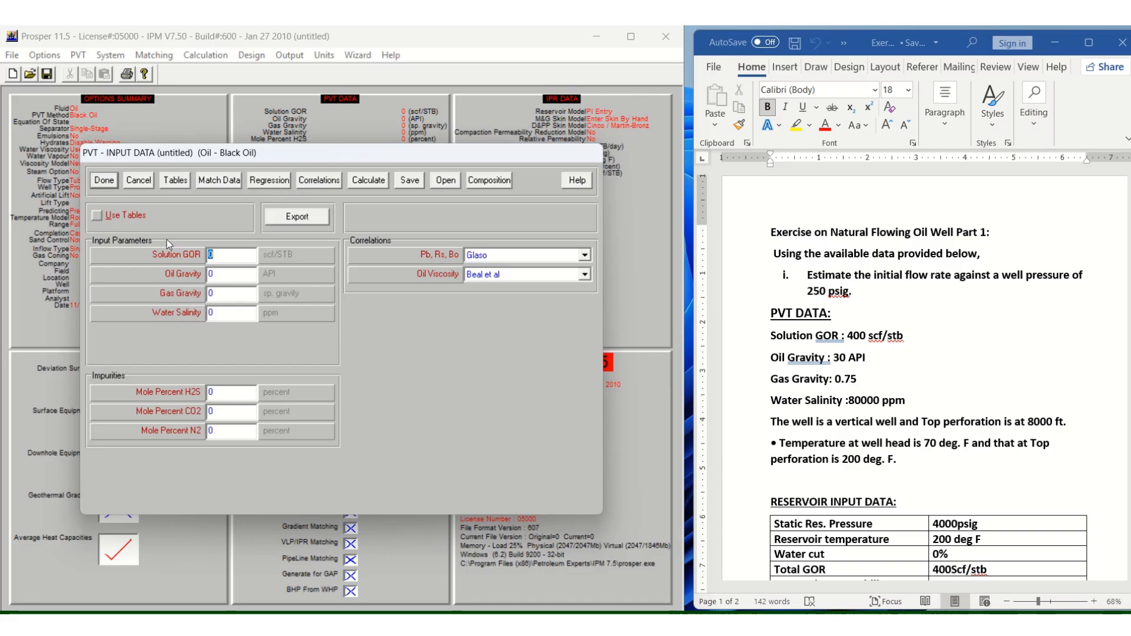
pyautogui.press('BackSpace')
pyautogui.write('400')
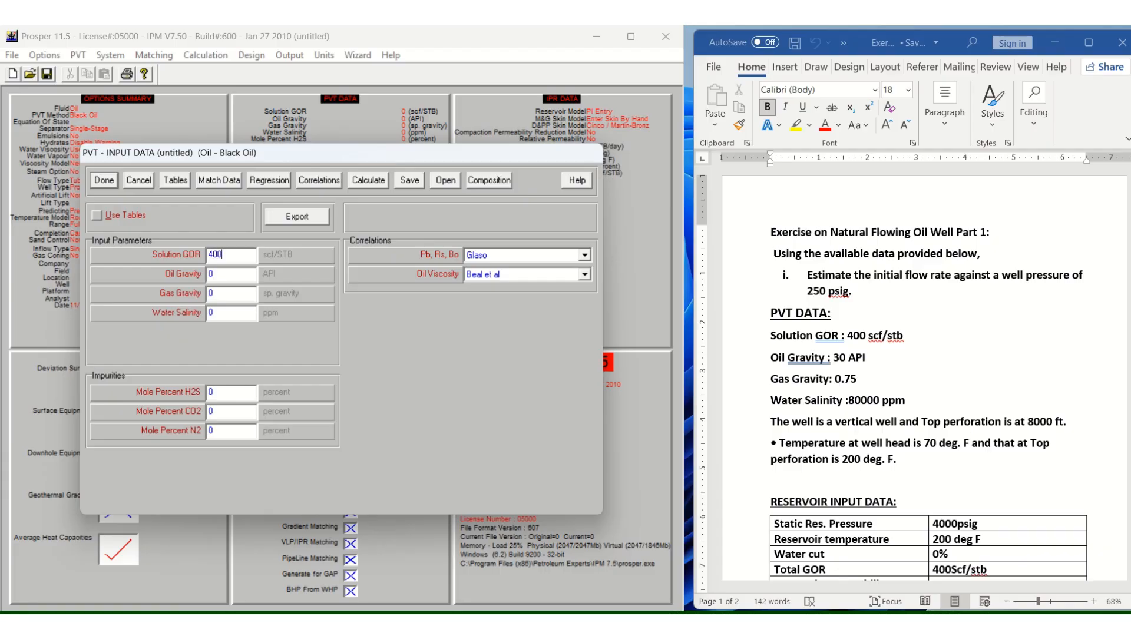
pyautogui.click(225, 277)
pyautogui.press('BackSpace')
pyautogui.write('30')
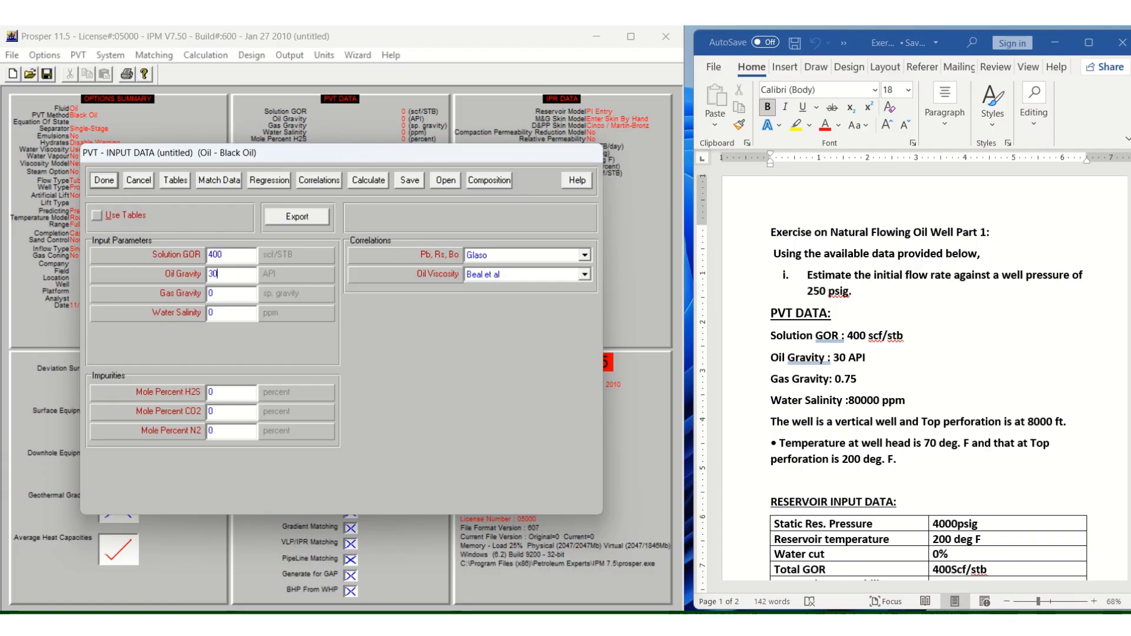
# Set the gas gravity to 0.75 and the water salinity to 80000 ppm, and accept the PVT data
pyautogui.click(220, 298)
pyautogui.press('BackSpace')
pyautogui.write('0.75')
pyautogui.click(221, 313)
pyautogui.press('BackSpace')
pyautogui.write('80000')
pyautogui.click(105, 183)
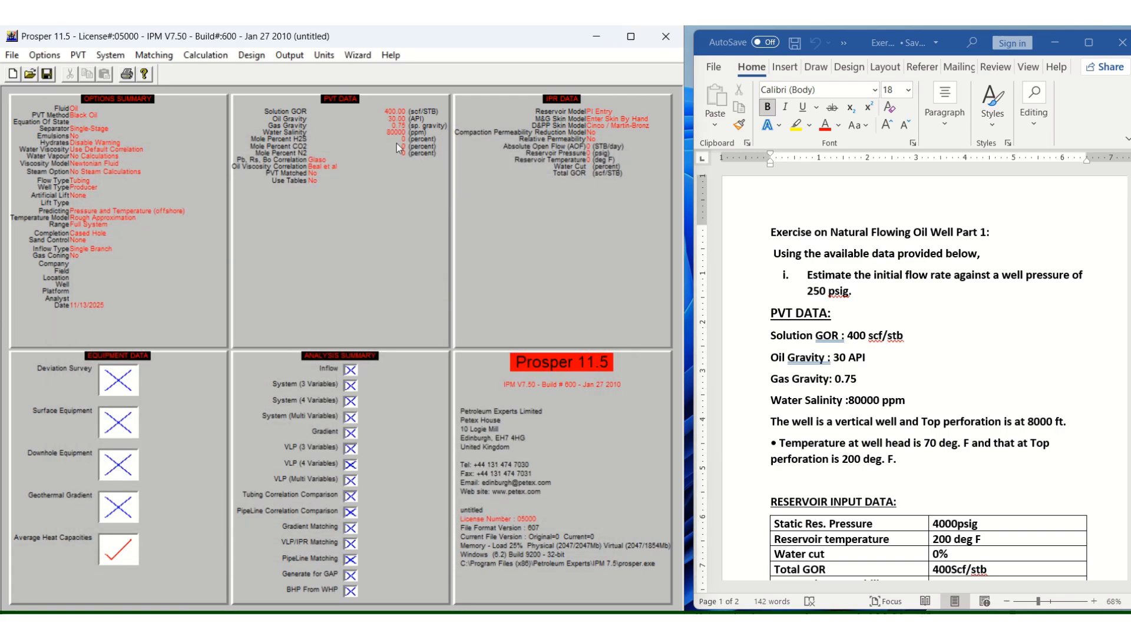
# Choose the Darcy reservoir model with the Enter Skin By Hand method for the inflow performance relation
pyautogui.doubleClick(566, 157)
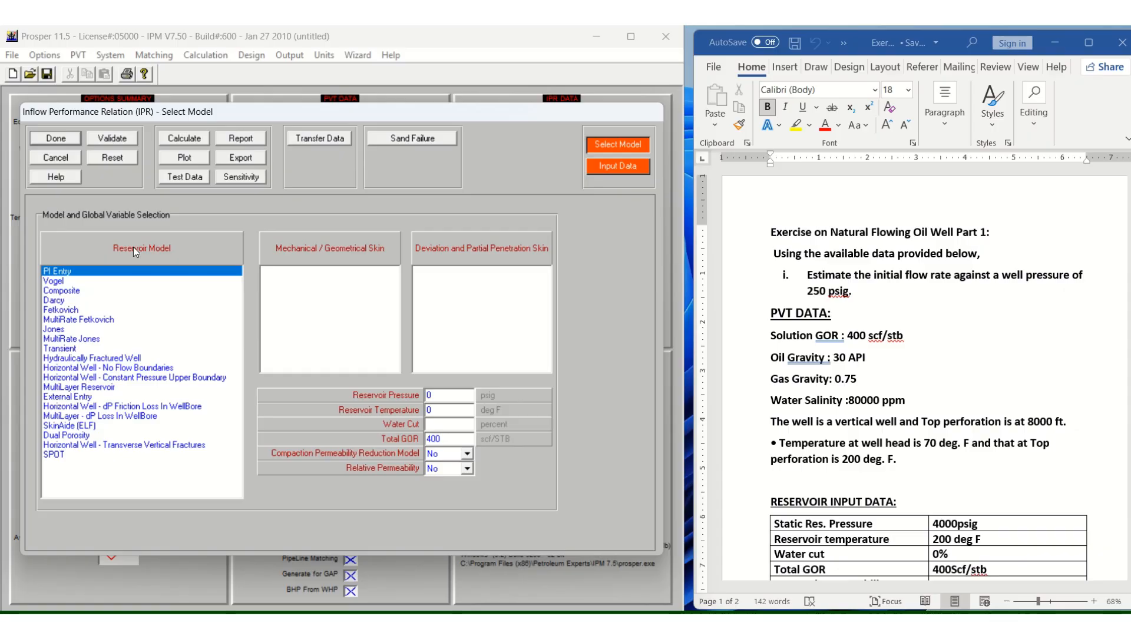
pyautogui.click(59, 302)
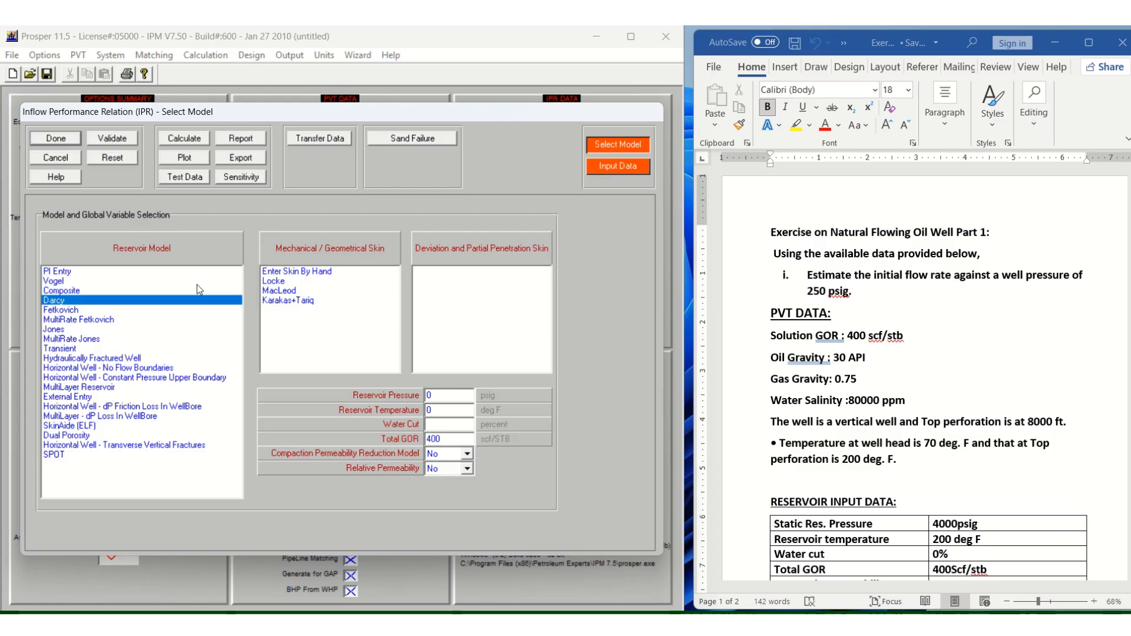
pyautogui.click(305, 272)
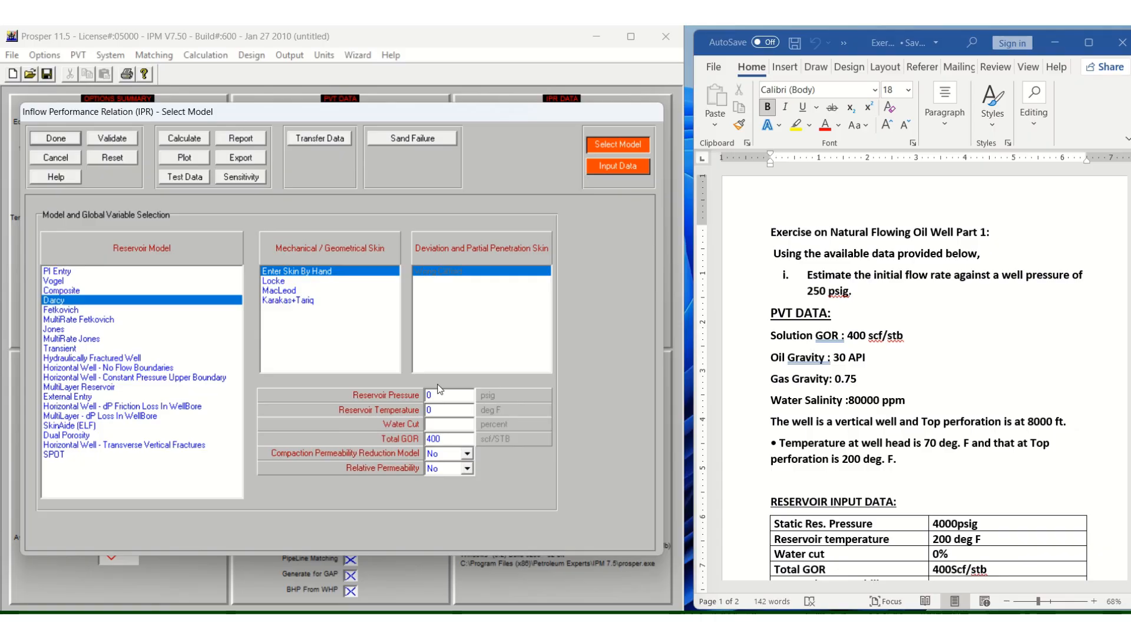
# Set the reservoir pressure to 4000 psig, the reservoir temperature to 200 deg F and the water cut to 0 percent
pyautogui.click(447, 395)
pyautogui.press('BackSpace')
pyautogui.write('4000')
pyautogui.click(1125, 578)
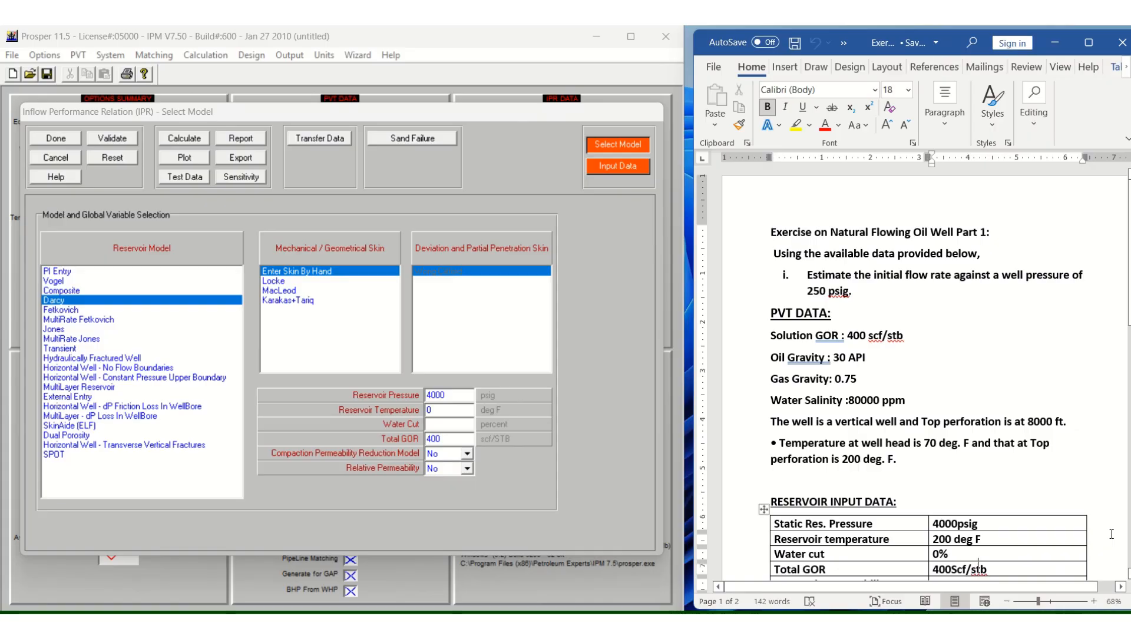
pyautogui.scroll(-1, 1112, 534)
pyautogui.scroll(-6, 1112, 534)
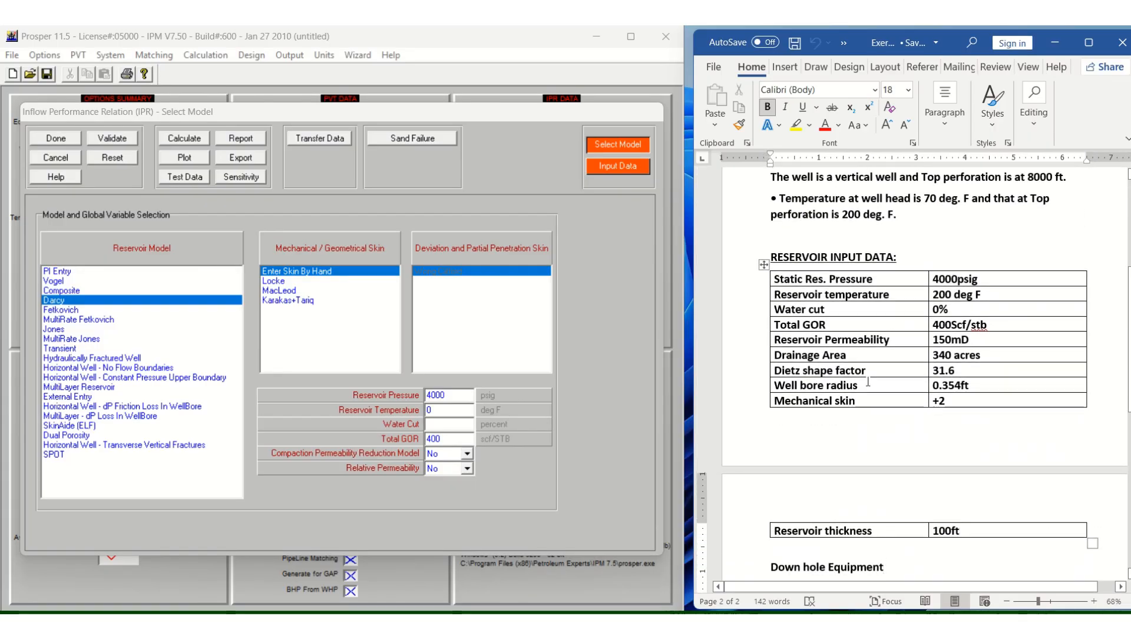
pyautogui.click(451, 411)
pyautogui.press('BackSpace')
pyautogui.write('200')
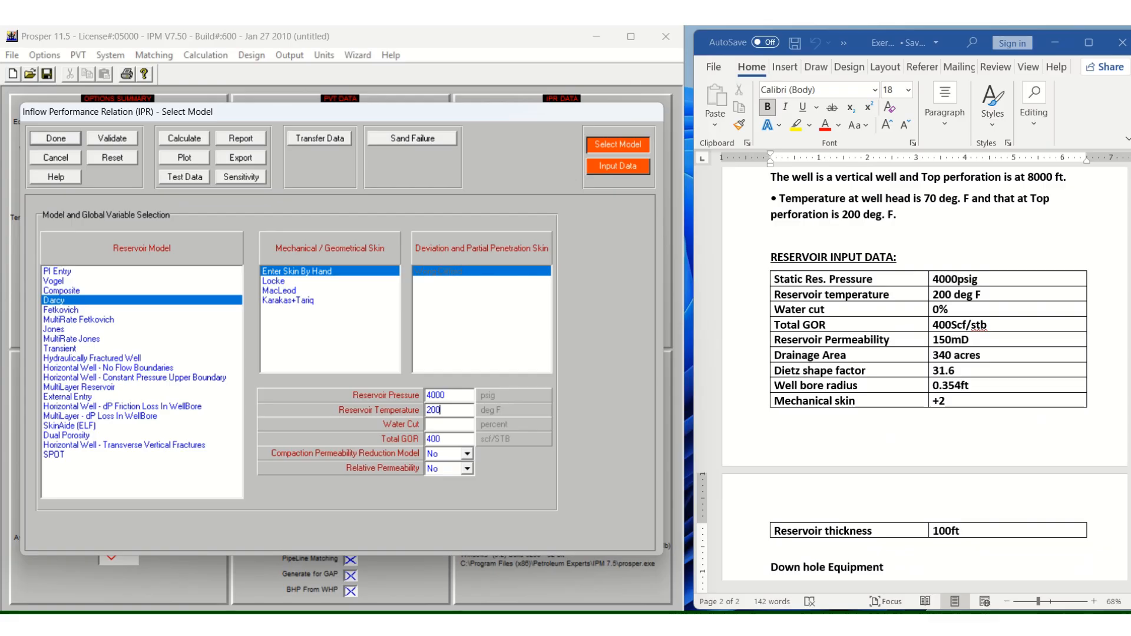
pyautogui.click(433, 425)
pyautogui.write('0')
# Enter the Darcy model data: permeability 150 md, thickness 100 feet, drainage area 340 acres, Dietz shape factor 31.6, wellbore radius 0.354 feet, and validate
pyautogui.click(618, 167)
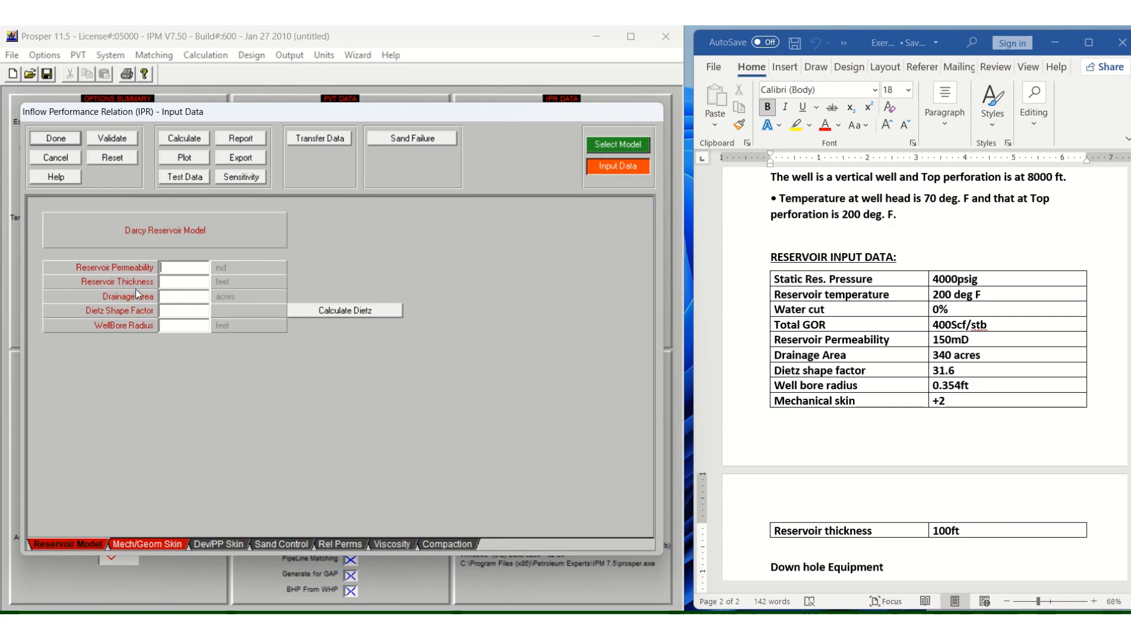
pyautogui.click(169, 268)
pyautogui.write('15')
pyautogui.write('0')
pyautogui.write('100')
pyautogui.write('340')
pyautogui.click(164, 312)
pyautogui.write('31.6')
pyautogui.click(170, 327)
pyautogui.write('0.354')
pyautogui.click(117, 138)
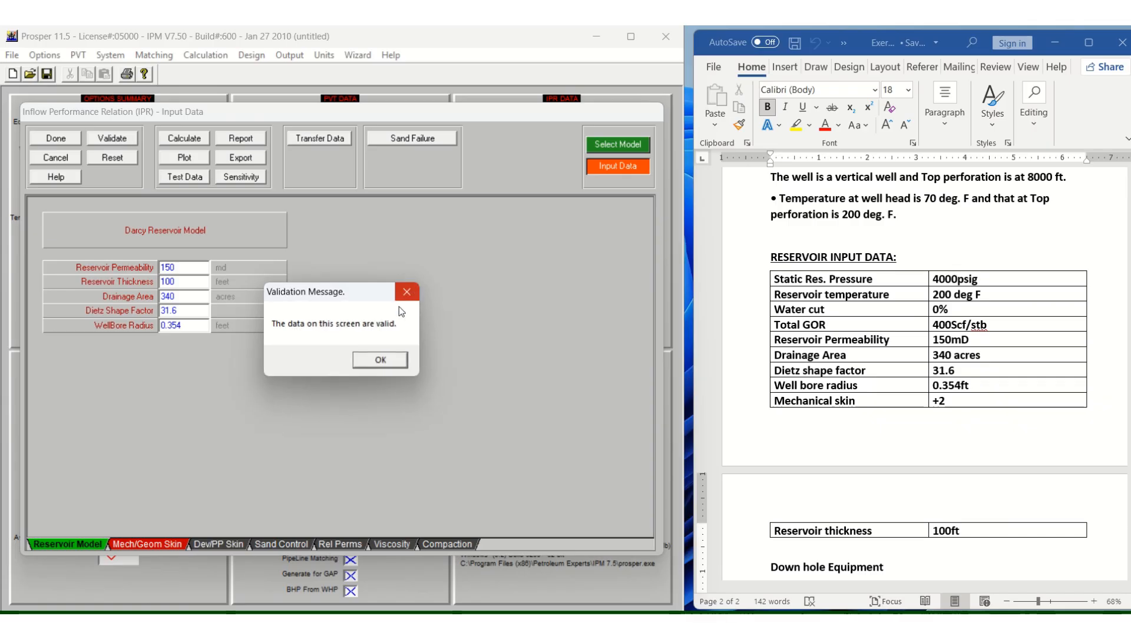
pyautogui.click(391, 359)
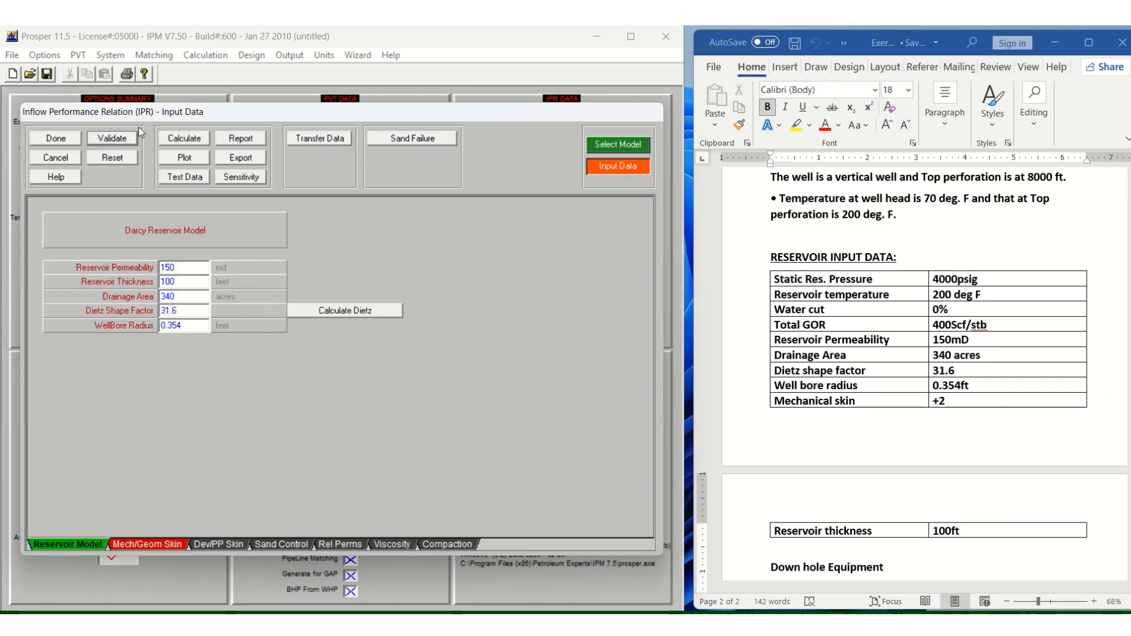
# Try to calculate the inflow performance and review the validation error report
pyautogui.click(193, 140)
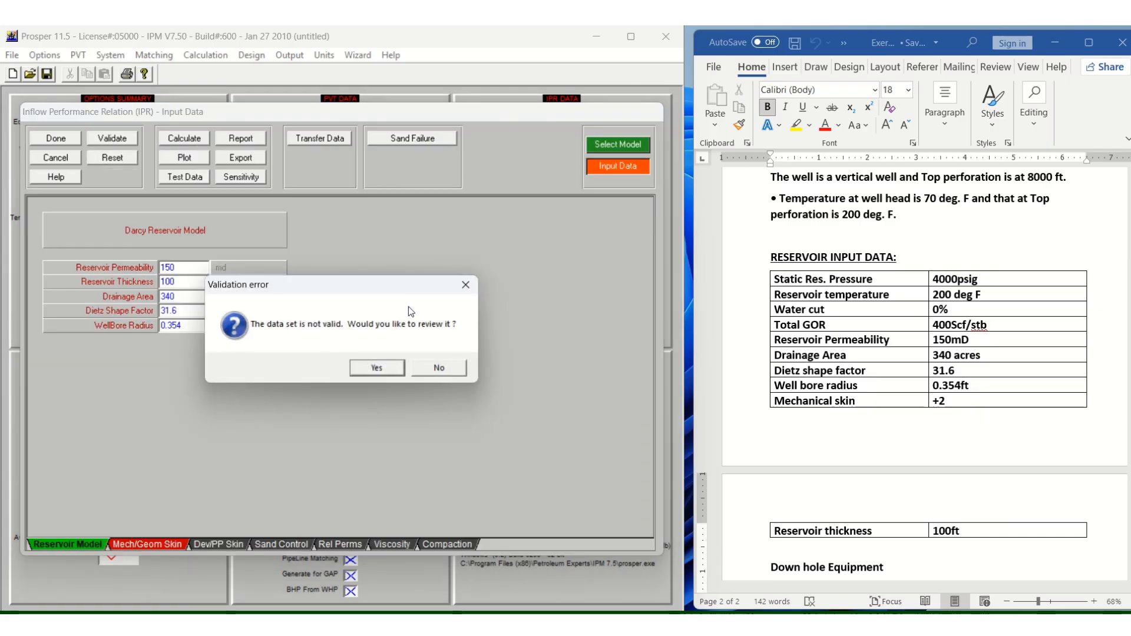
pyautogui.click(397, 369)
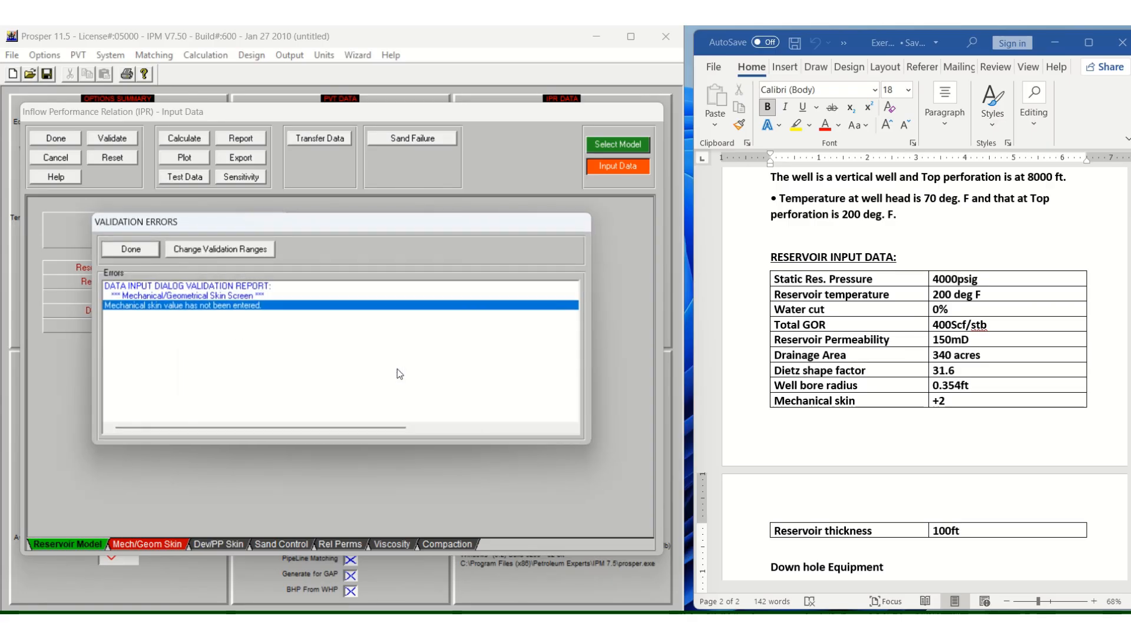
pyautogui.click(133, 248)
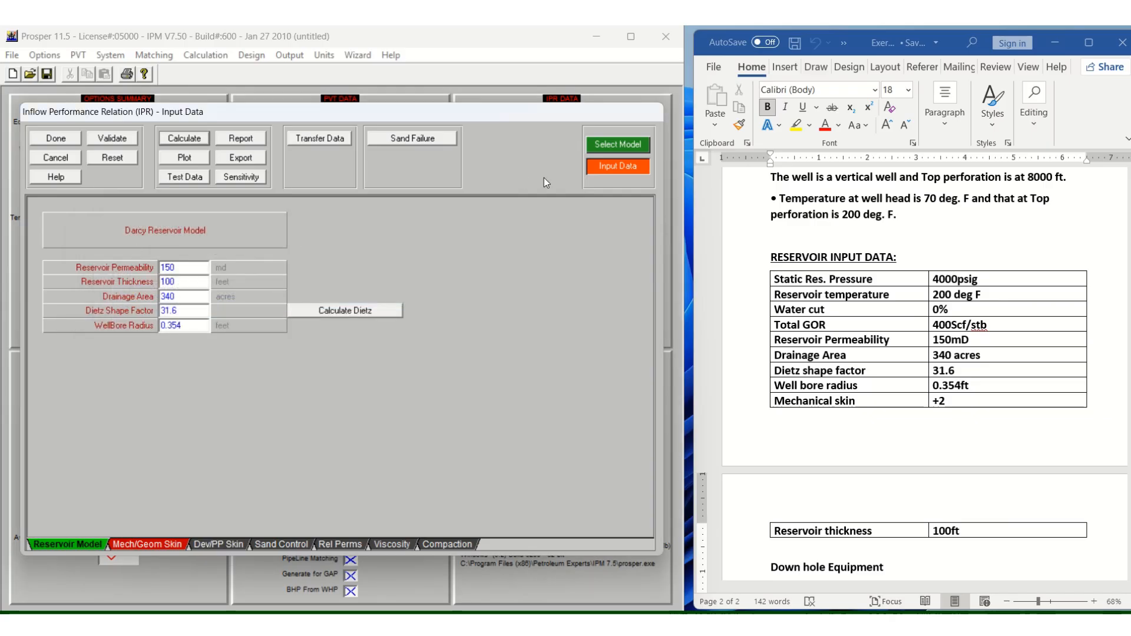
# Set the mechanical skin to 2 and validate the skin data
pyautogui.click(160, 545)
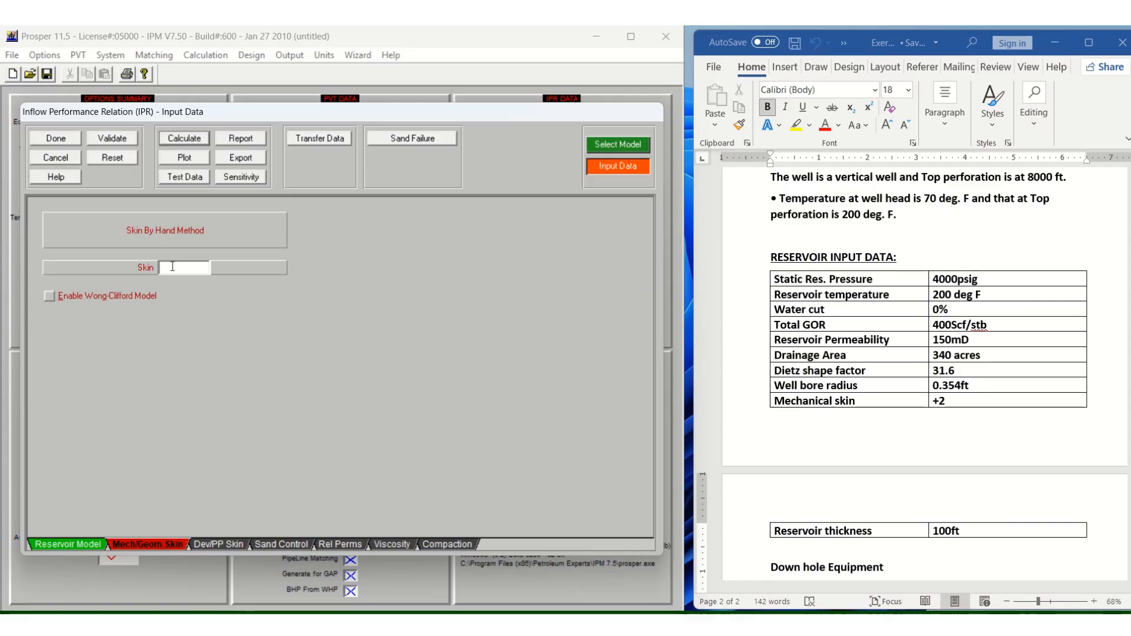
pyautogui.write('2')
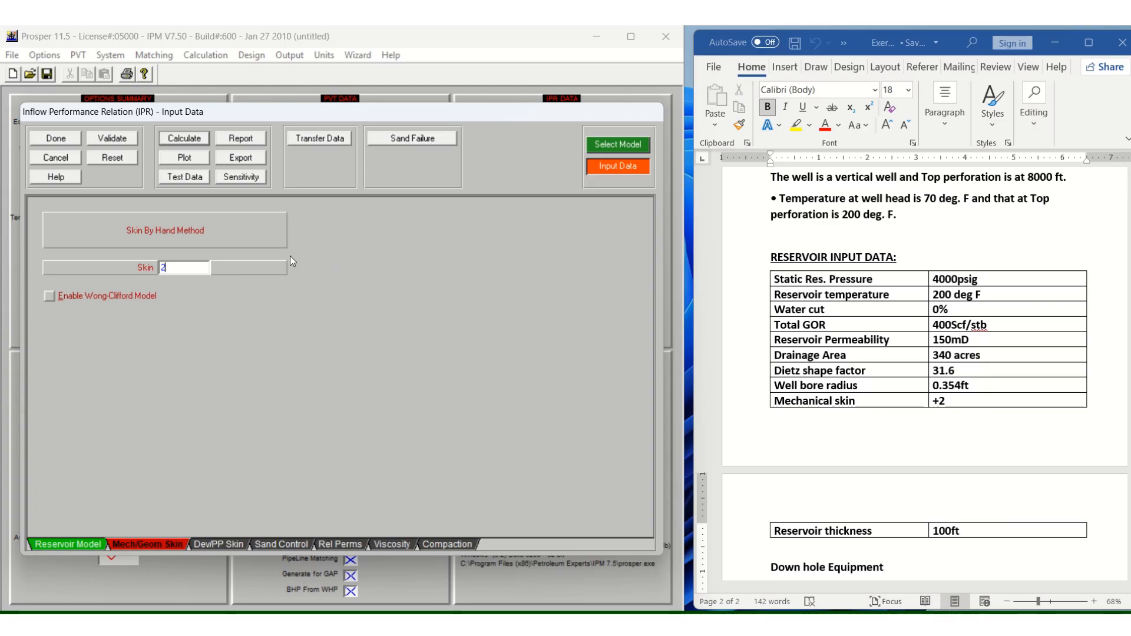
pyautogui.click(112, 139)
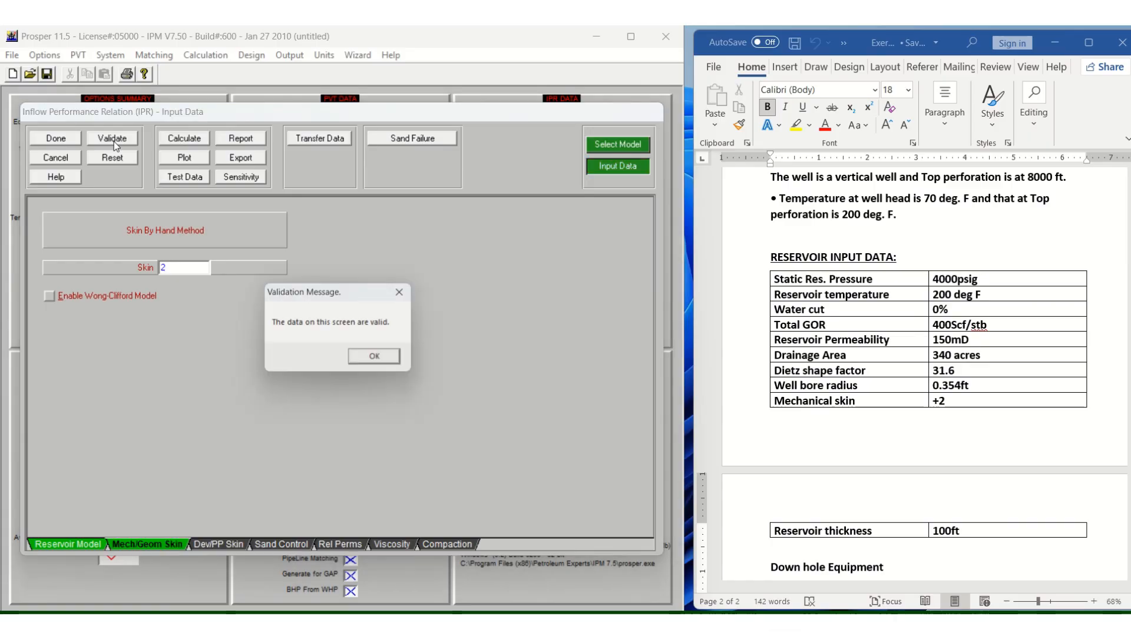
pyautogui.click(394, 360)
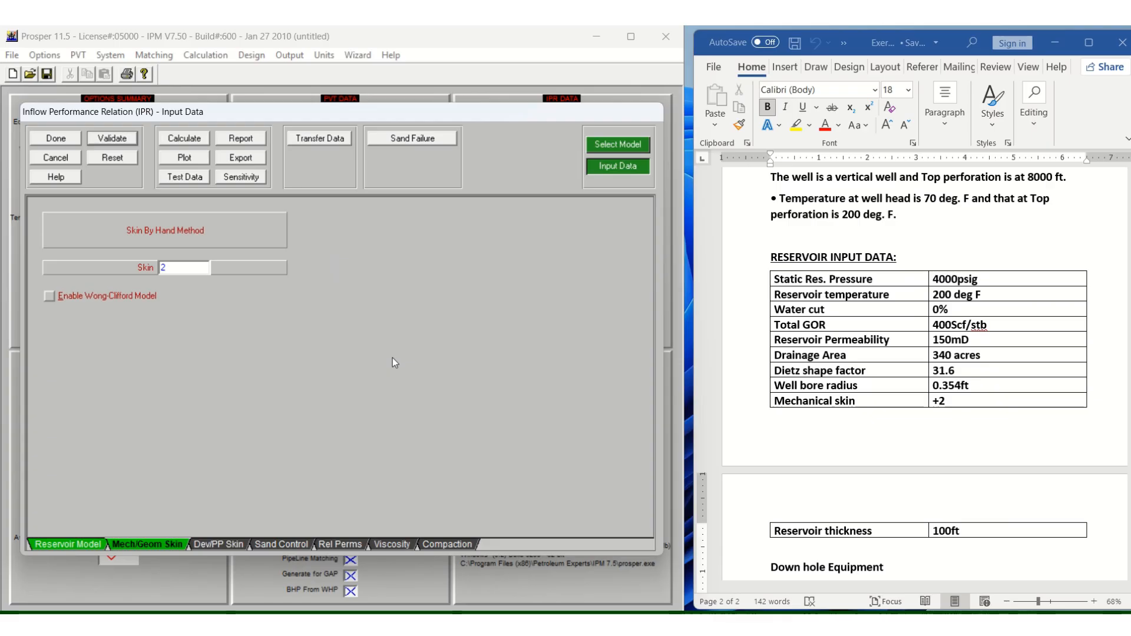
# Calculate the IPR curve, close its plot and accept the inflow data
pyautogui.click(185, 138)
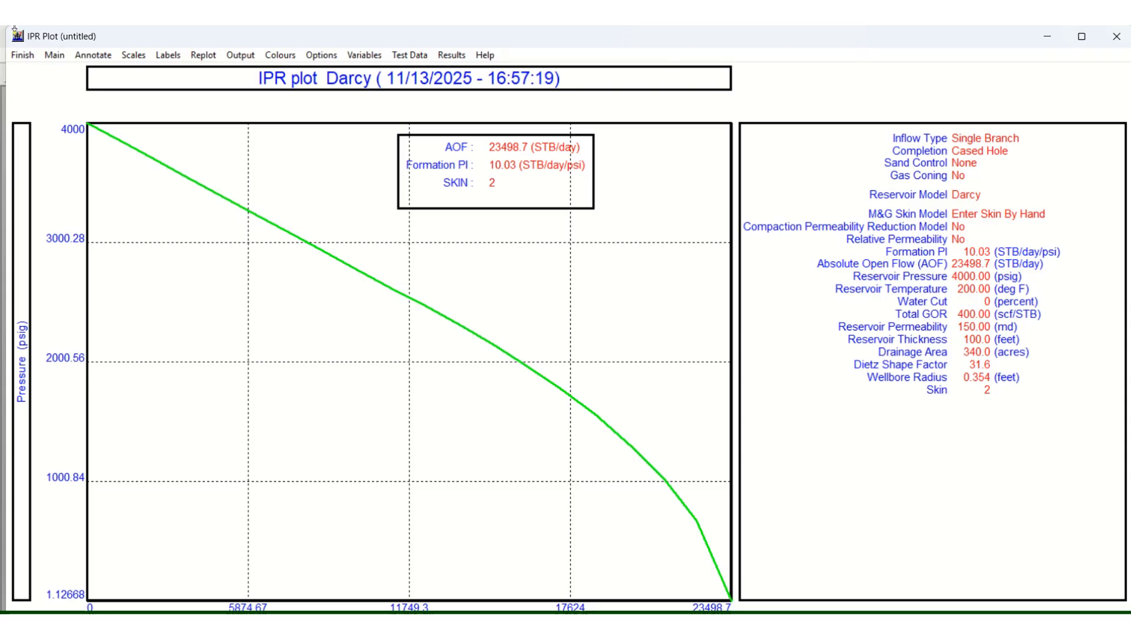
pyautogui.click(24, 56)
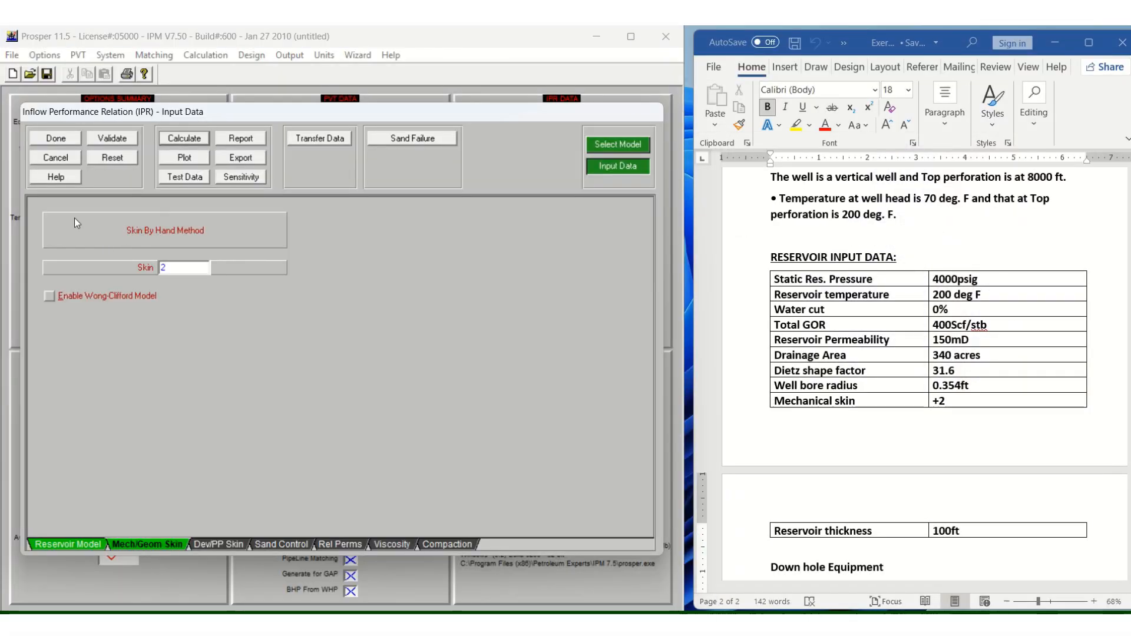
pyautogui.click(68, 137)
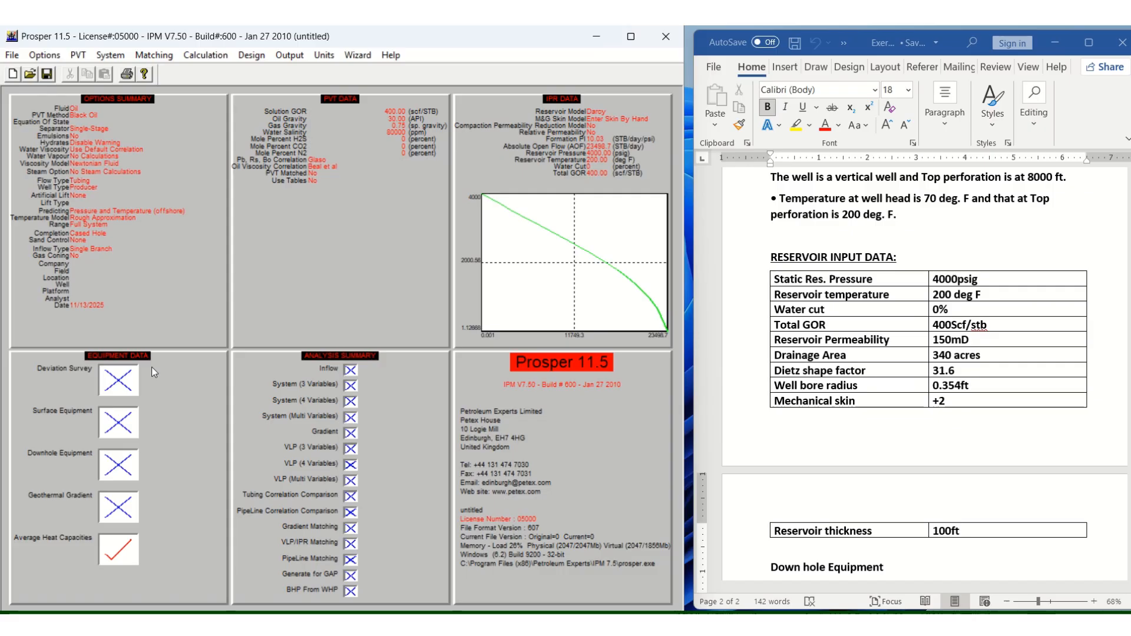
# Define the vertical well's deviation survey with measured and true vertical depths of 0 and 8000 feet
pyautogui.click(182, 390)
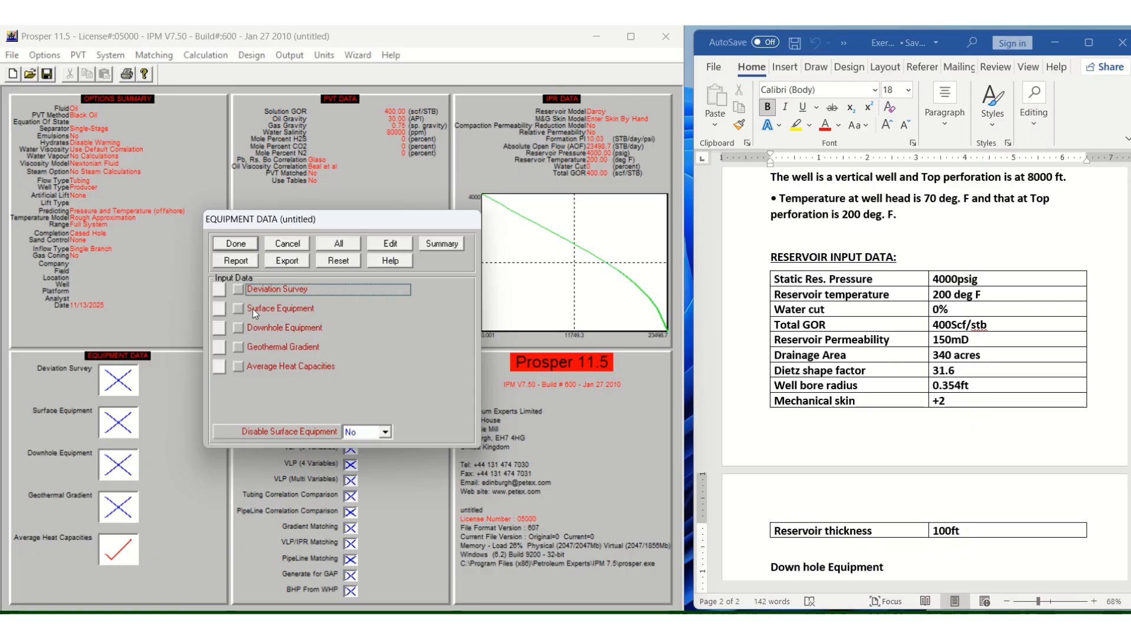
pyautogui.click(277, 288)
pyautogui.click(220, 290)
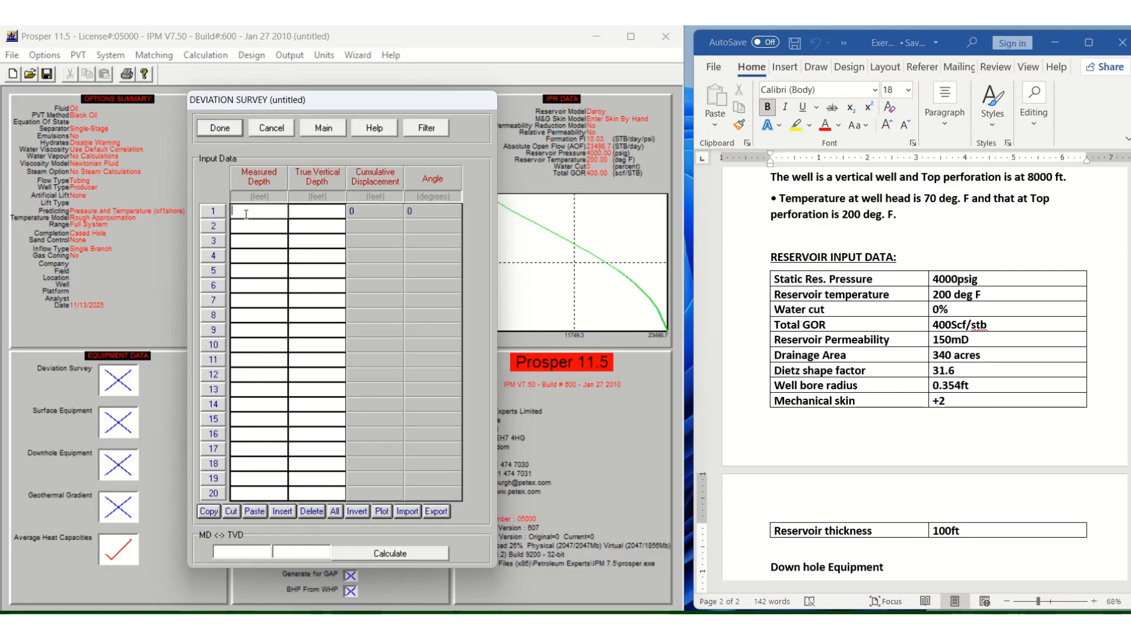
pyautogui.write('0')
pyautogui.click(322, 208)
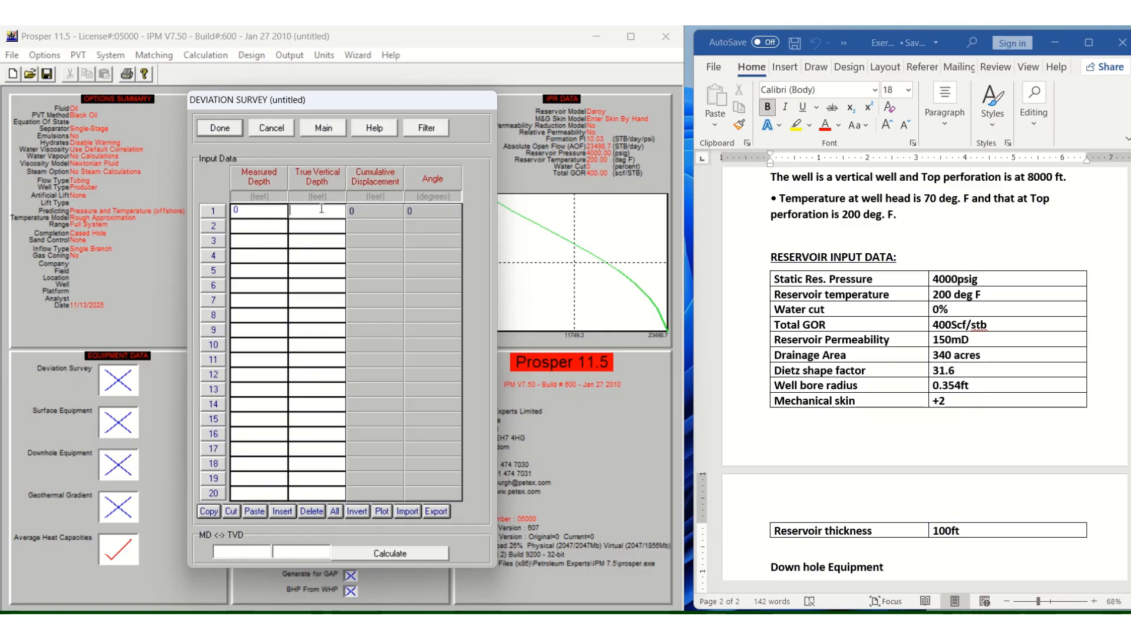
pyautogui.write('0')
pyautogui.click(268, 229)
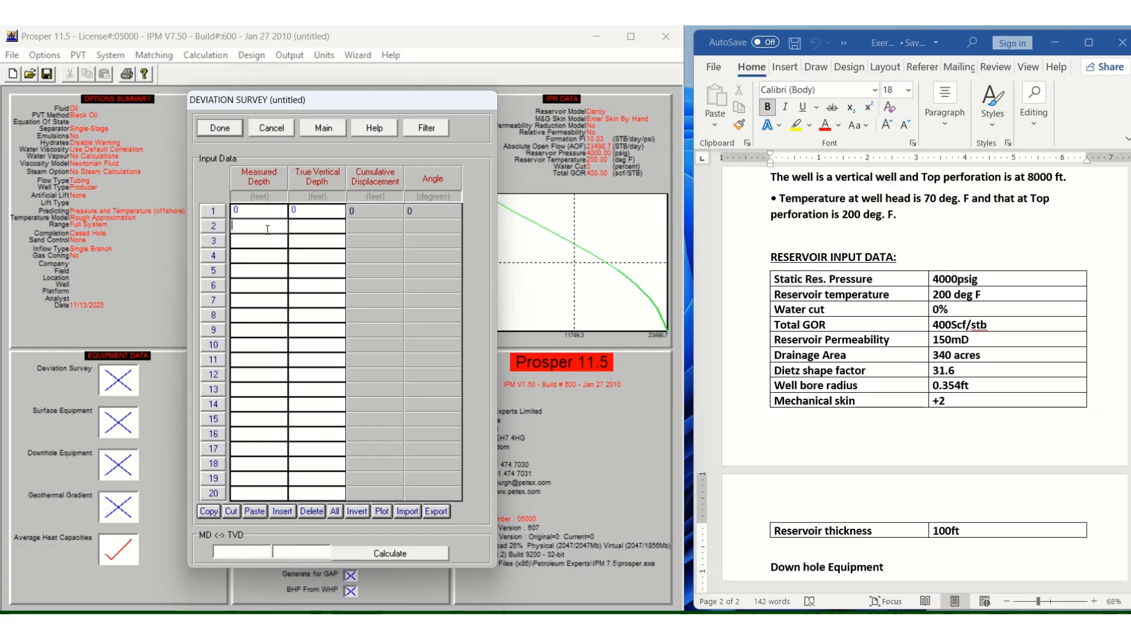
pyautogui.write('8000')
pyautogui.click(300, 228)
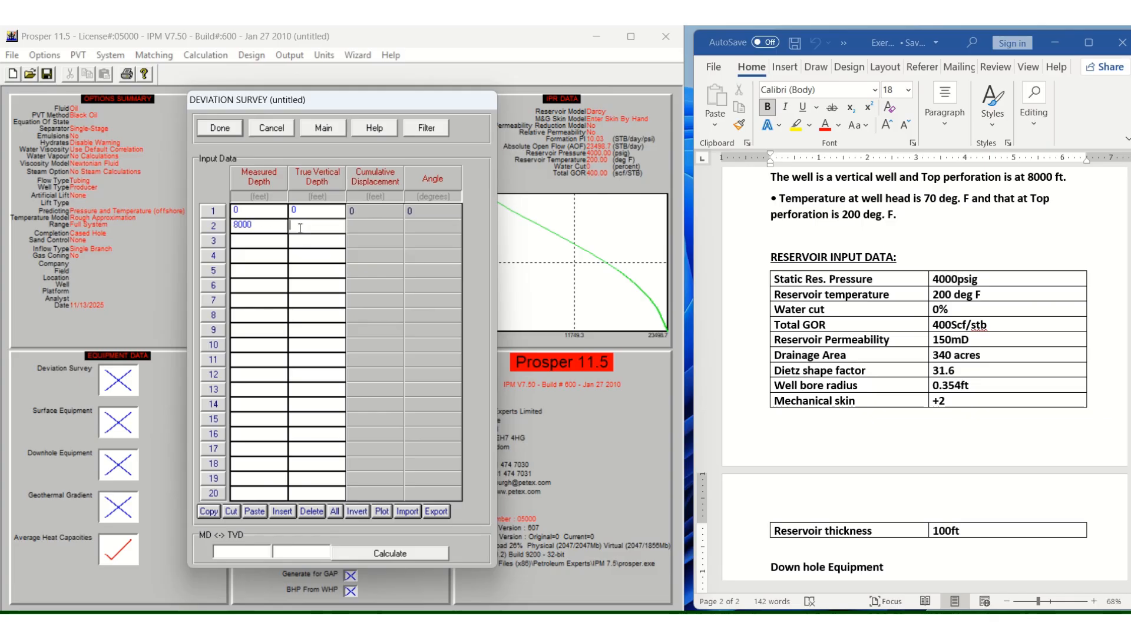
pyautogui.write('8000')
pyautogui.click(225, 129)
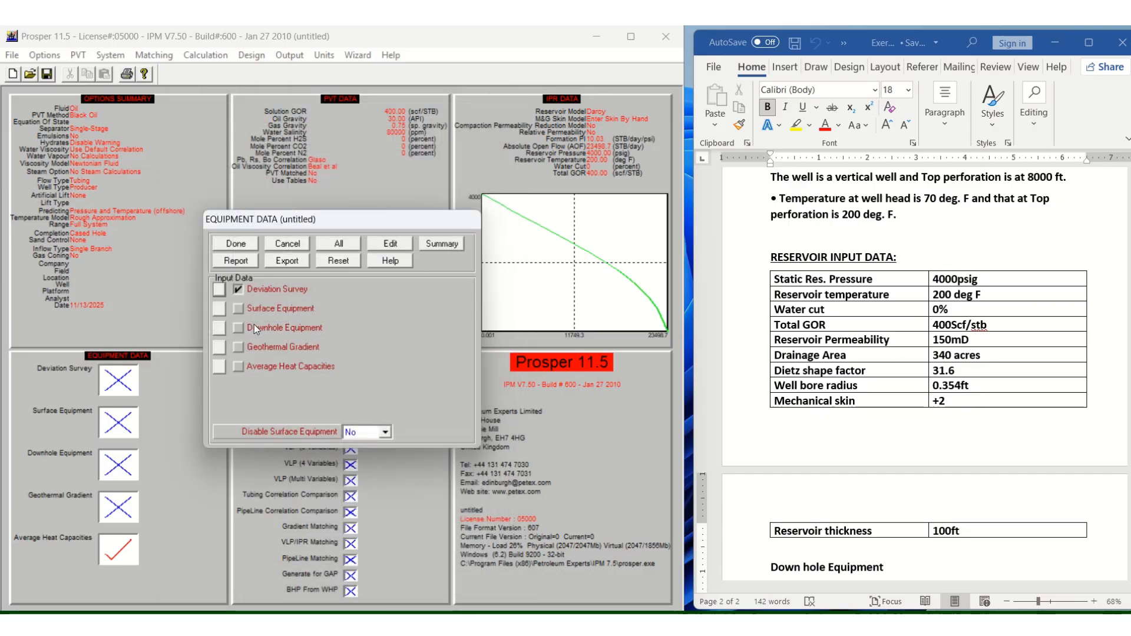
# Open the downhole equipment data, consult the exercise's equipment table and set the second row's type to Tubing
pyautogui.click(249, 328)
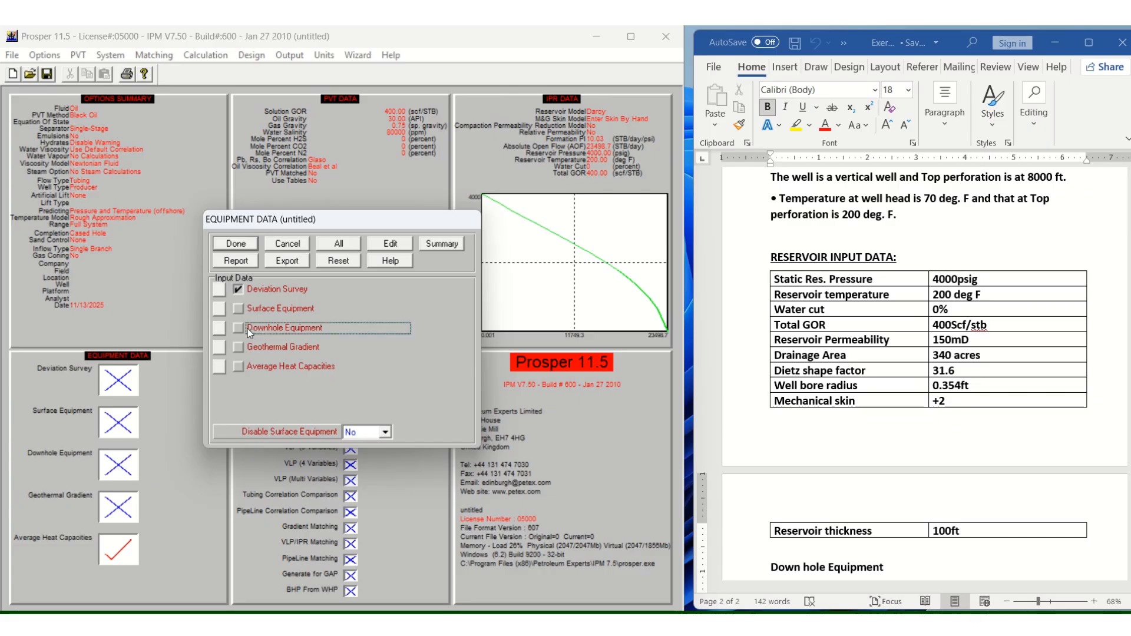
pyautogui.click(220, 328)
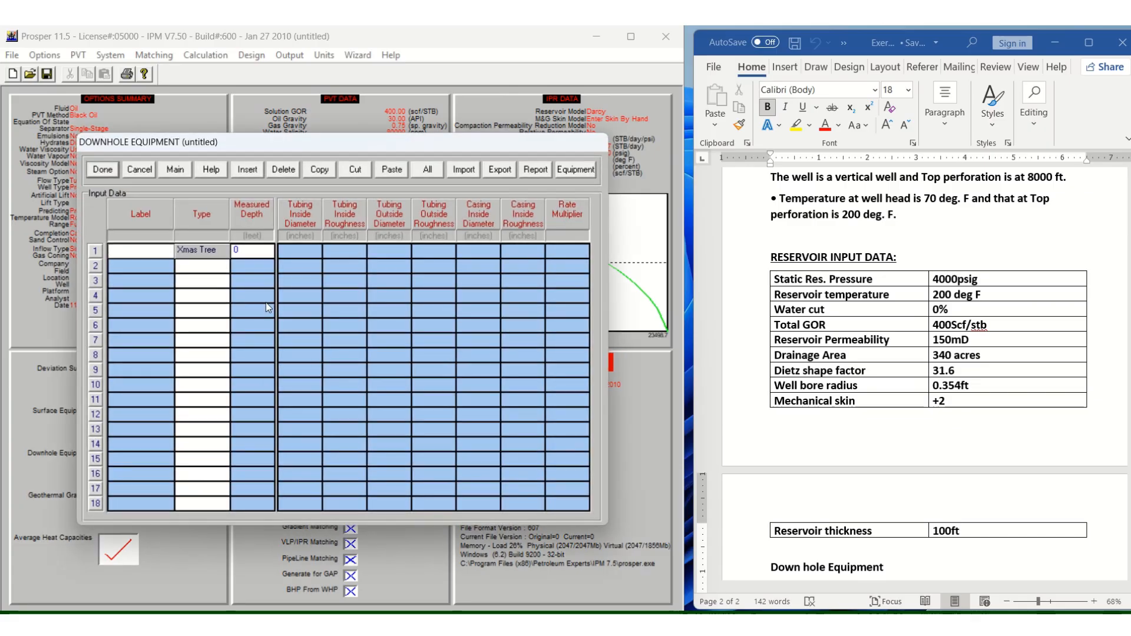
pyautogui.click(214, 268)
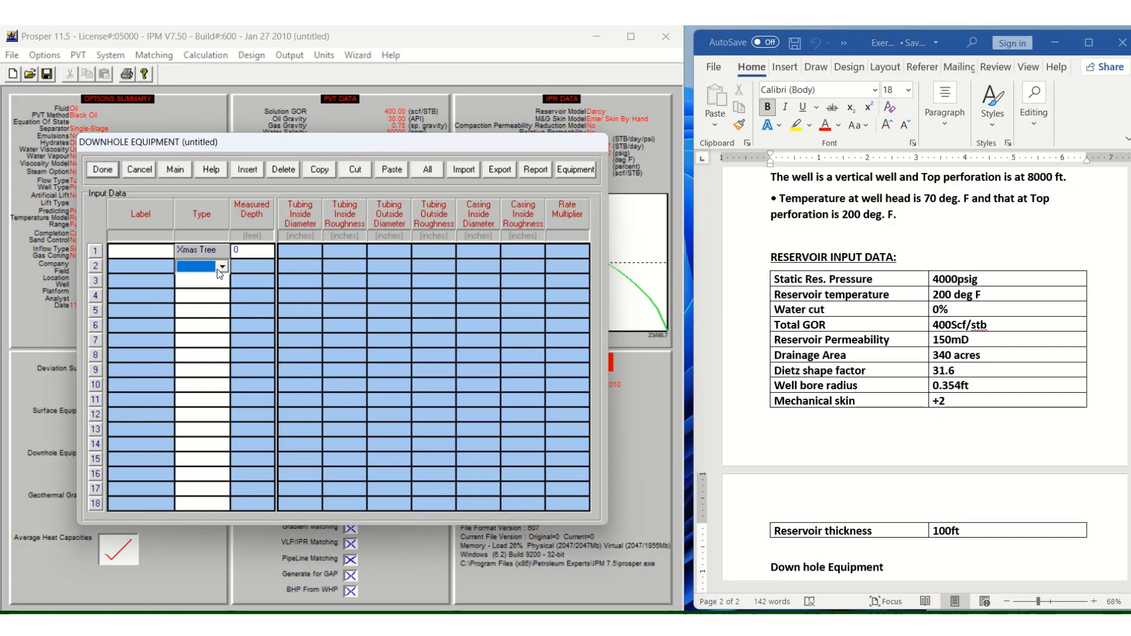
pyautogui.click(222, 268)
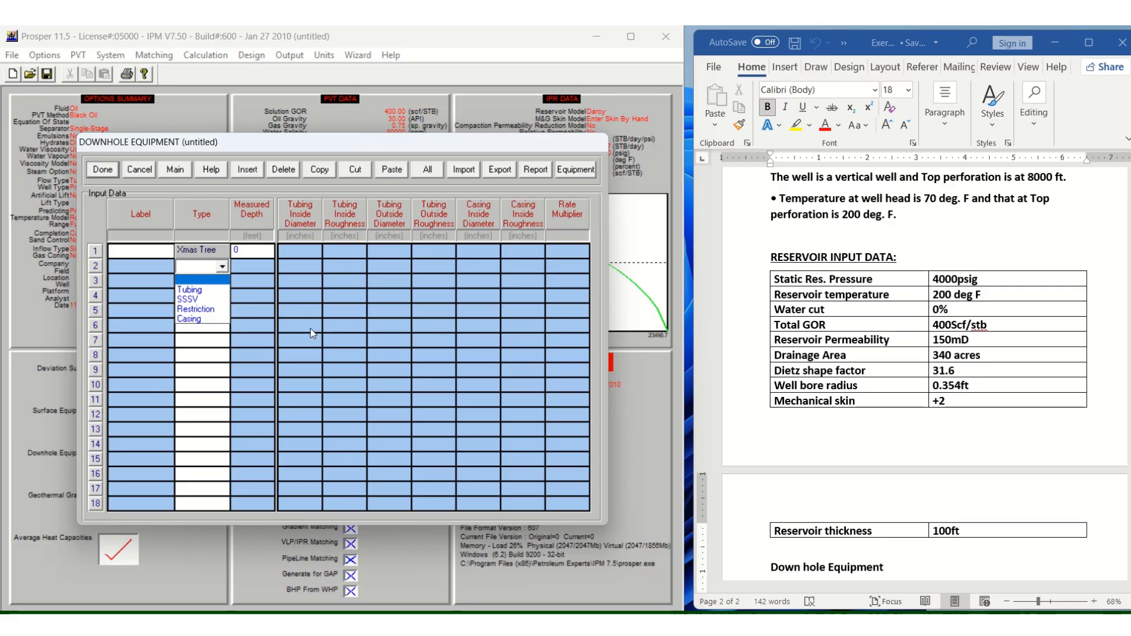
pyautogui.click(1108, 575)
pyautogui.scroll(-3, 1108, 568)
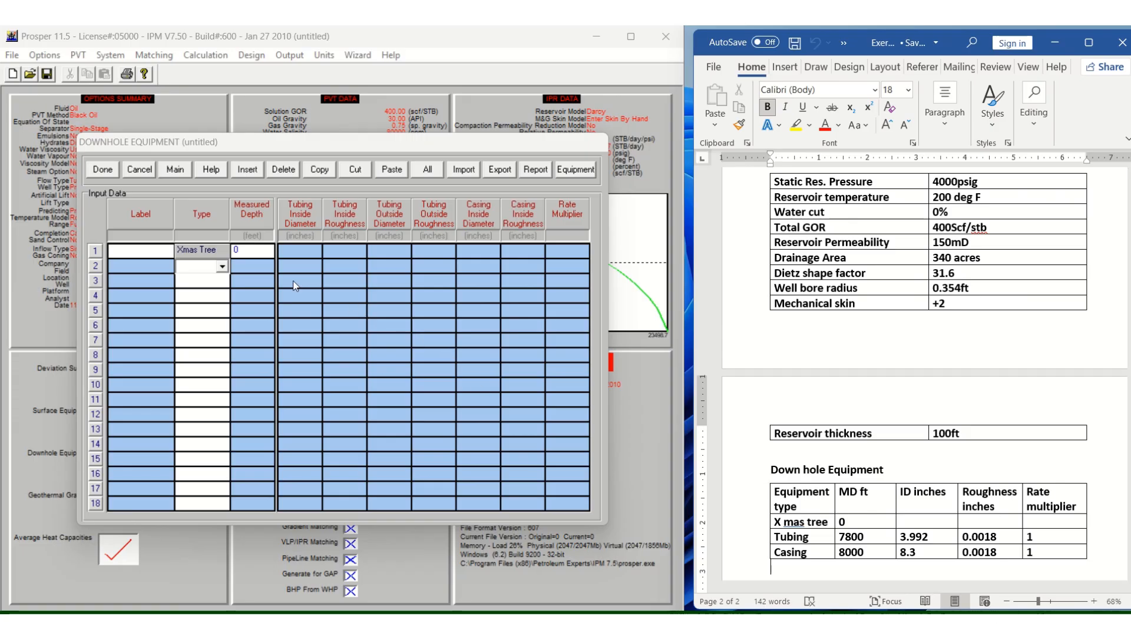
pyautogui.click(223, 267)
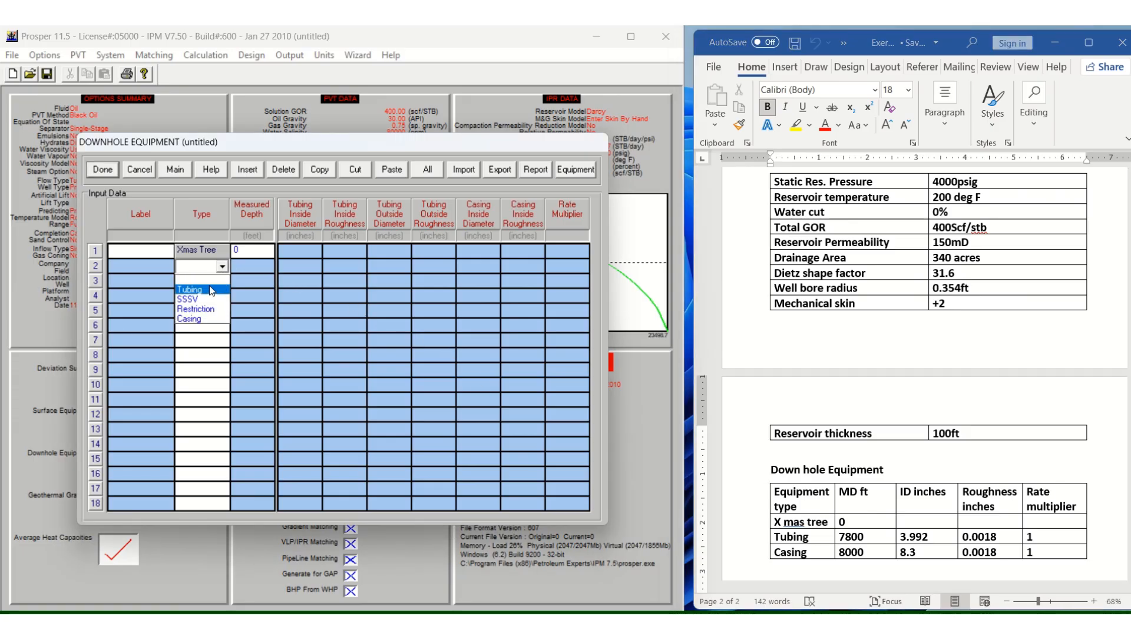
pyautogui.click(212, 289)
# Set the tubing's measured depth to 7800 feet, inside diameter to 3.992 inches and inside roughness to 0.0018 inches
pyautogui.click(252, 265)
pyautogui.press('BackSpace')
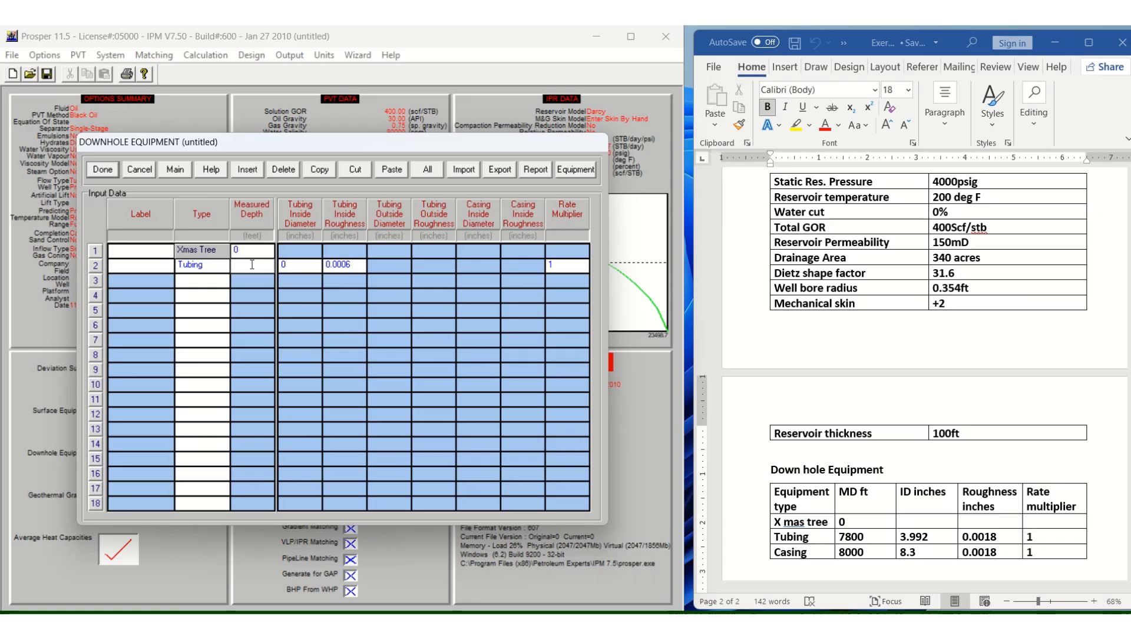
pyautogui.write('7800')
pyautogui.click(297, 271)
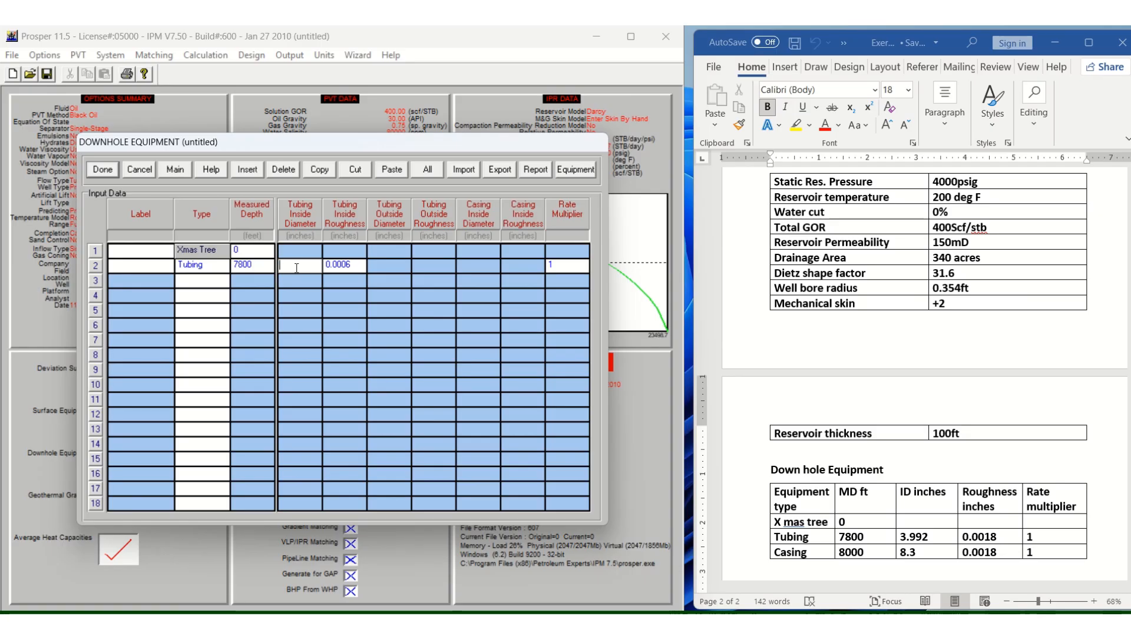
pyautogui.write('3.992')
pyautogui.click(352, 265)
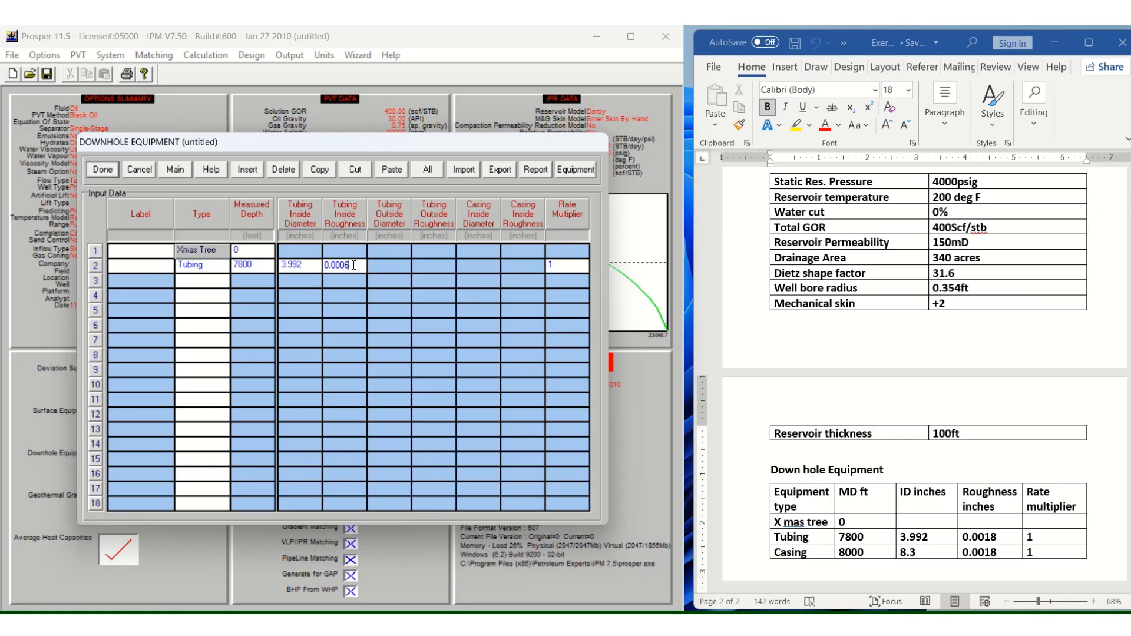
pyautogui.press('BackSpace')
pyautogui.press('BackSpace')
pyautogui.press('BackSpace')
pyautogui.write('018')
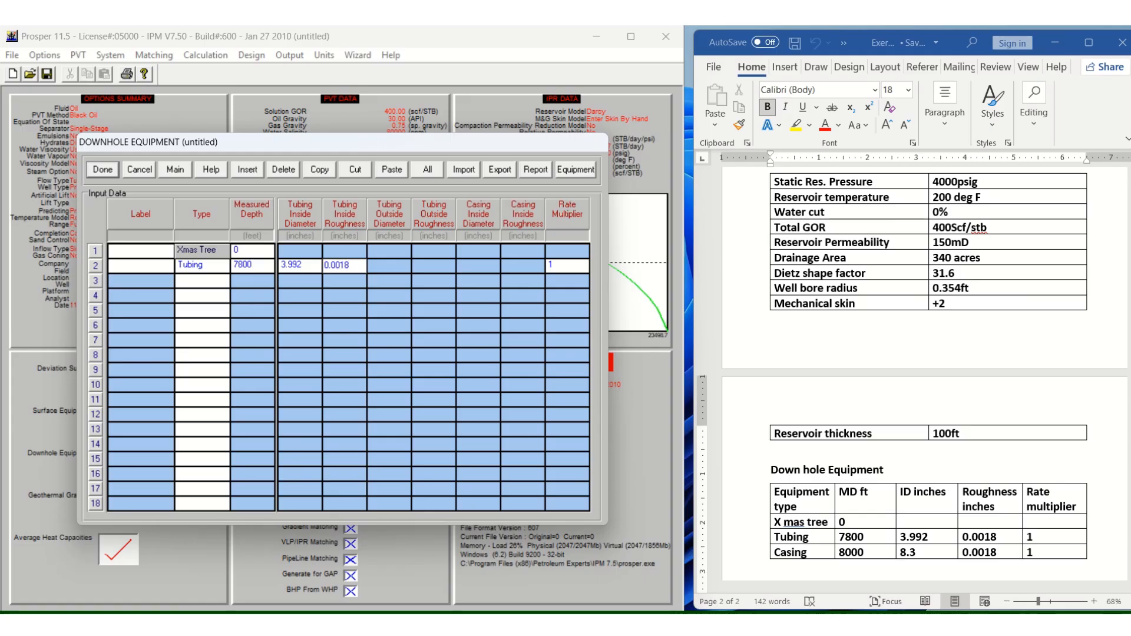
# Set the third downhole equipment row's type to Casing
pyautogui.click(195, 281)
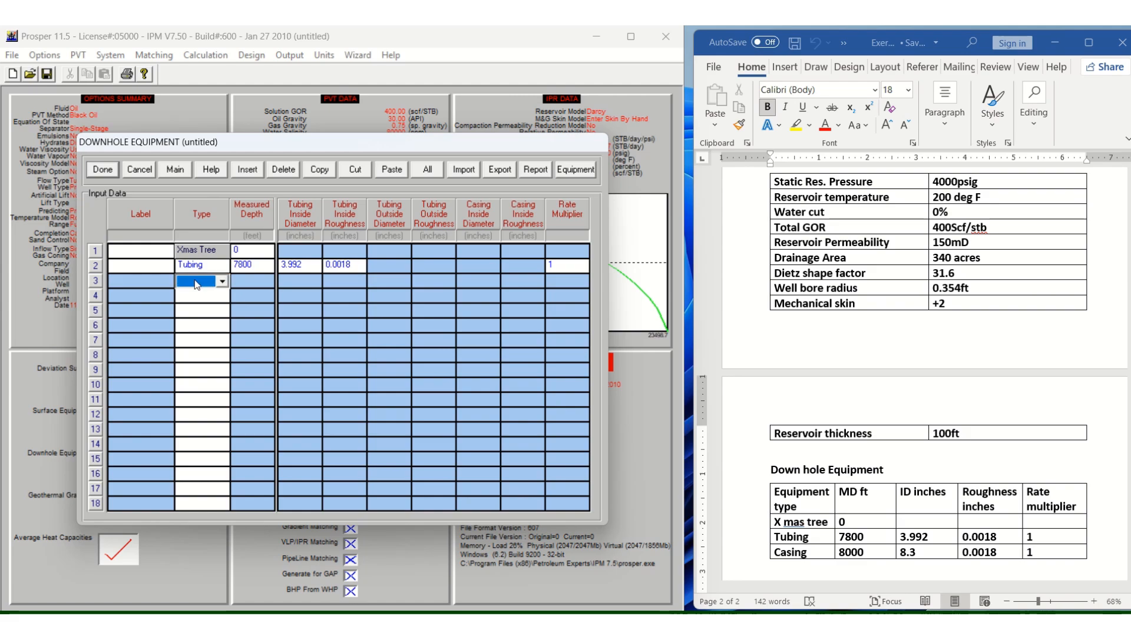
pyautogui.click(222, 282)
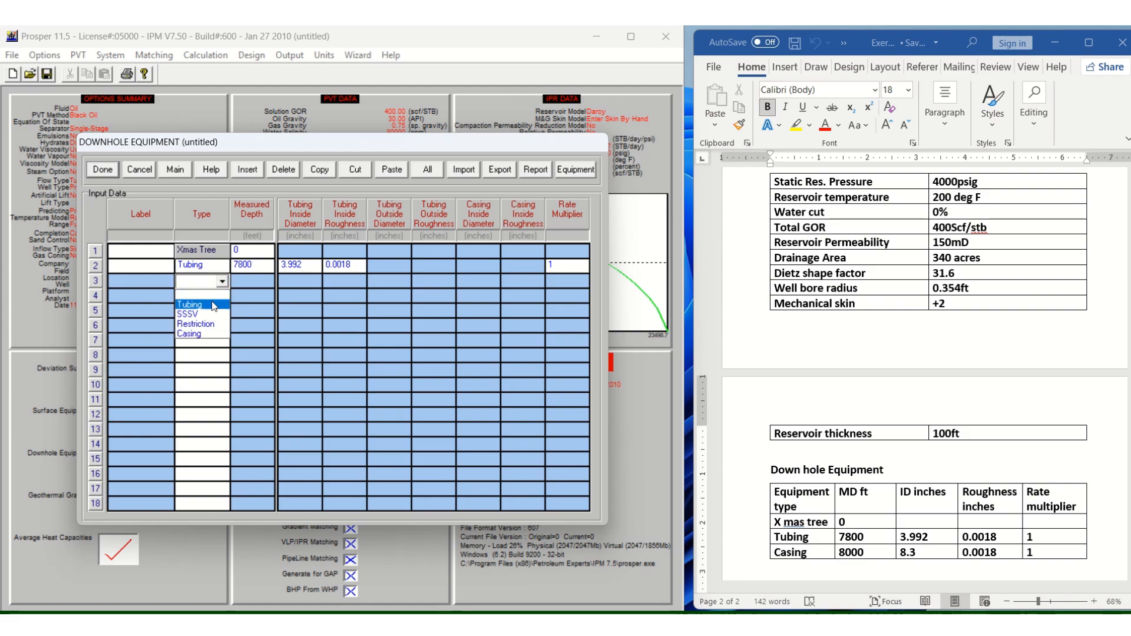
pyautogui.click(203, 334)
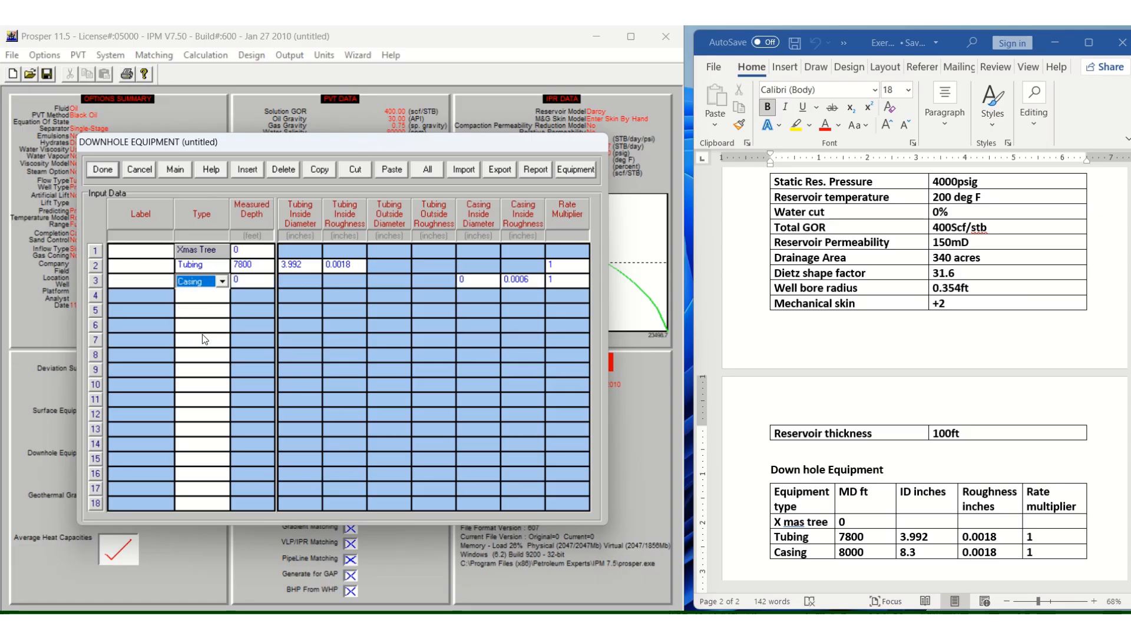
pyautogui.click(223, 283)
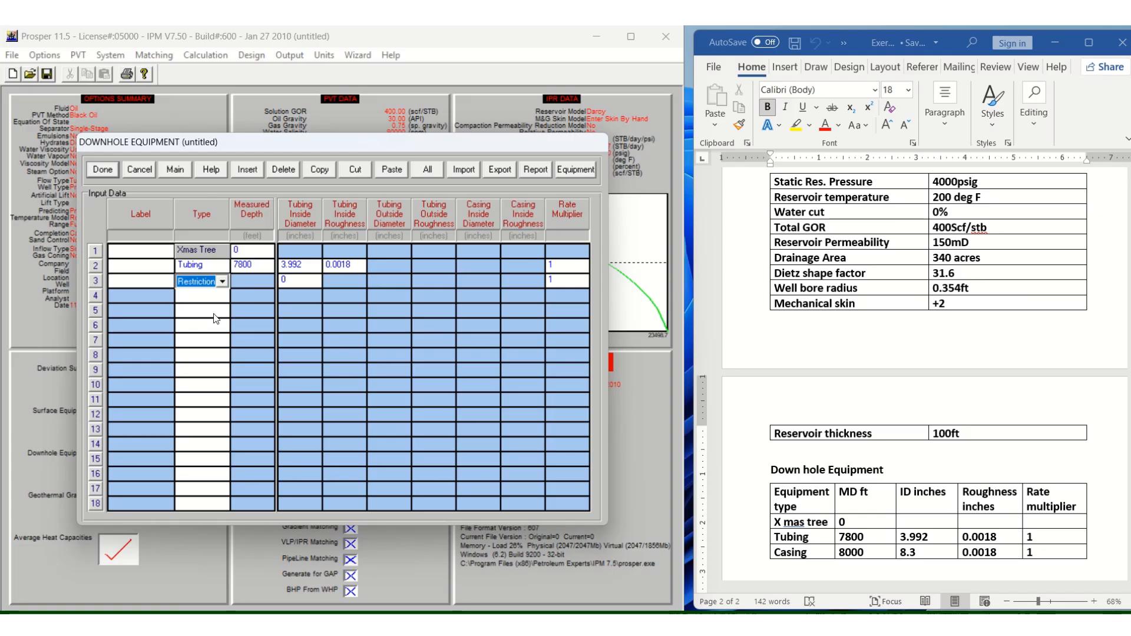
pyautogui.click(223, 282)
pyautogui.click(223, 282)
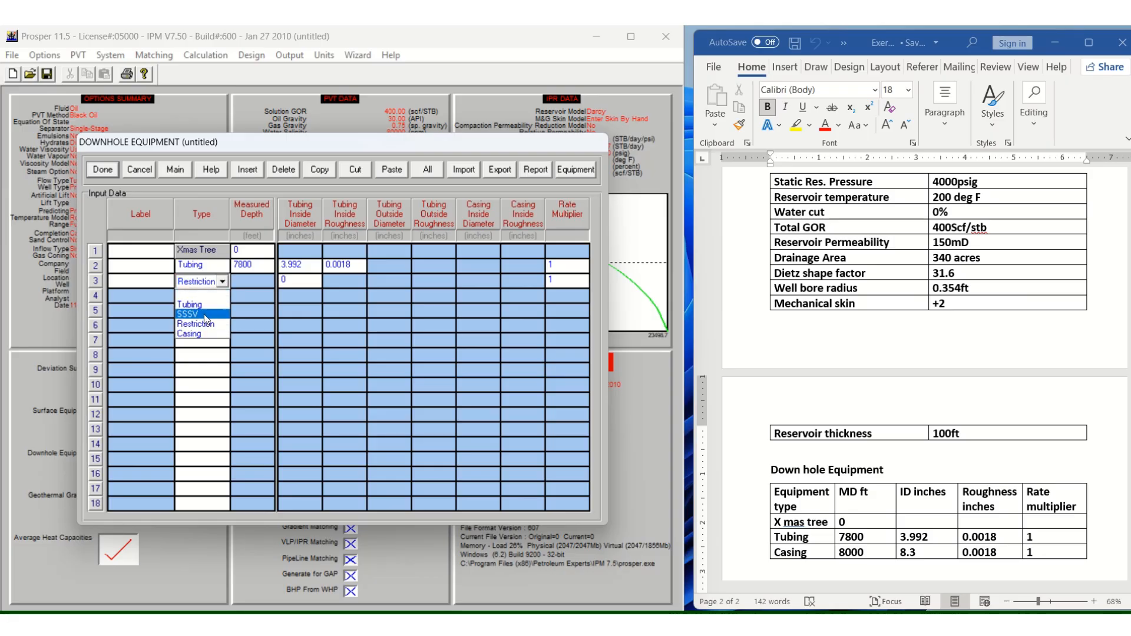
pyautogui.click(202, 337)
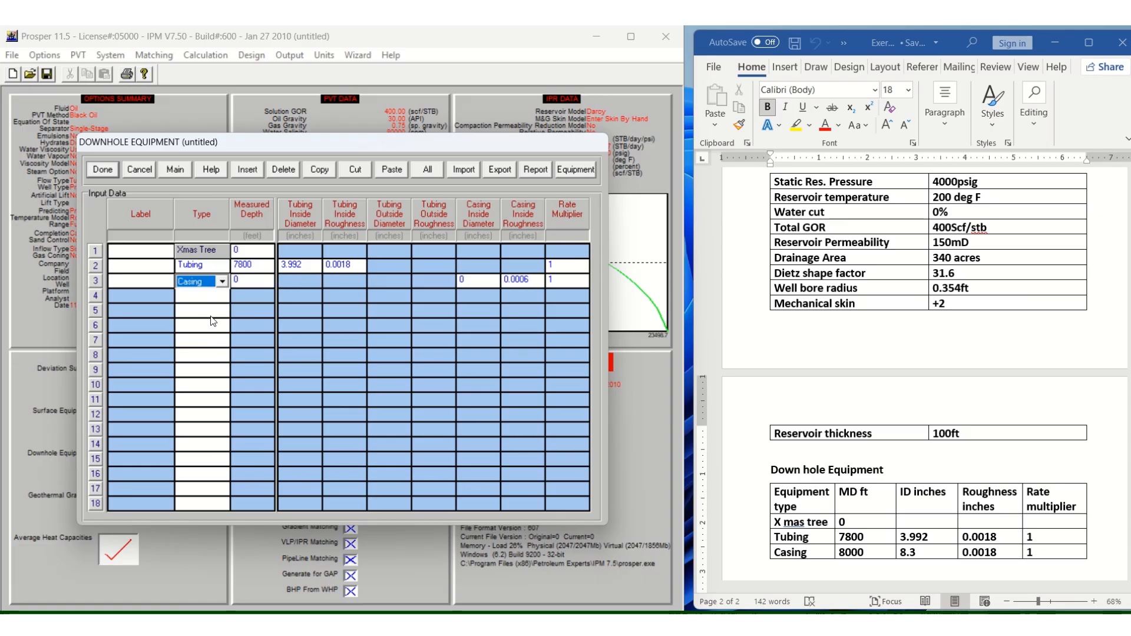
# Give the casing a measured depth of 8000 feet, inside diameter of 8.3 inches and roughness of 0.0018 inches, and accept the downhole equipment
pyautogui.click(247, 282)
pyautogui.press('BackSpace')
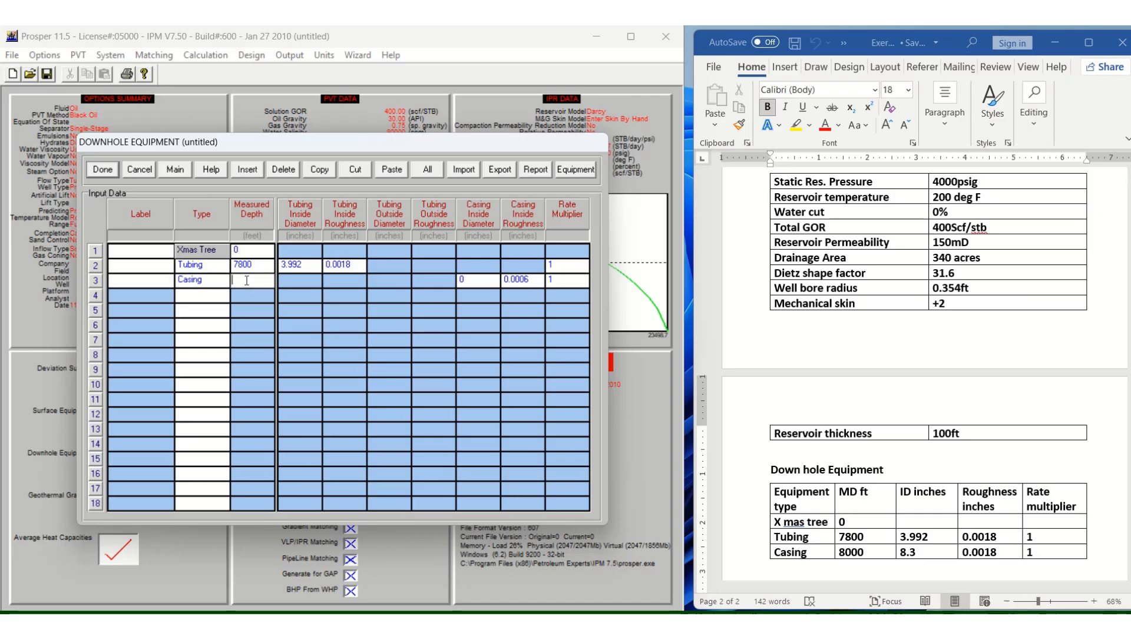
pyautogui.write('8000')
pyautogui.click(475, 281)
pyautogui.press('BackSpace')
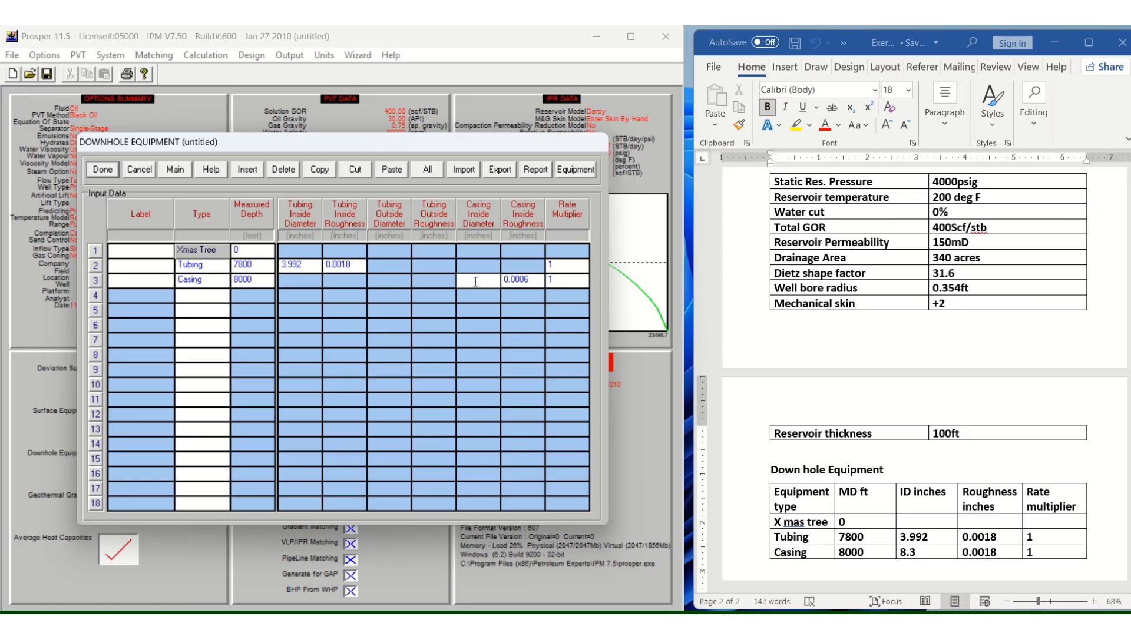
pyautogui.write('8.3')
pyautogui.click(533, 281)
pyautogui.press('BackSpace')
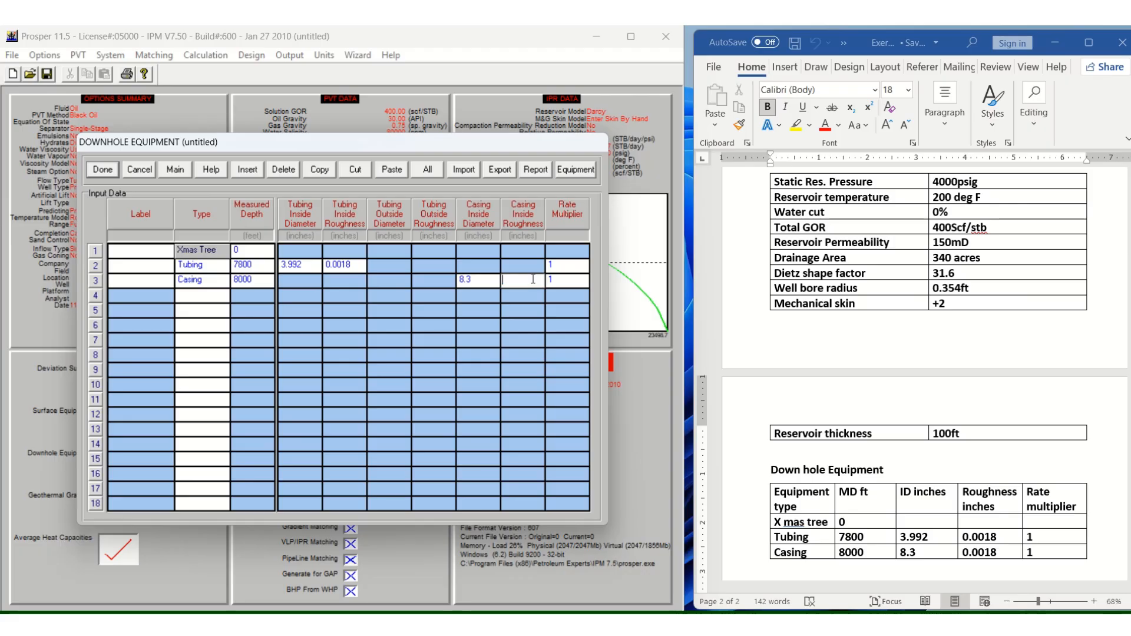
pyautogui.write('0.0018')
pyautogui.click(103, 172)
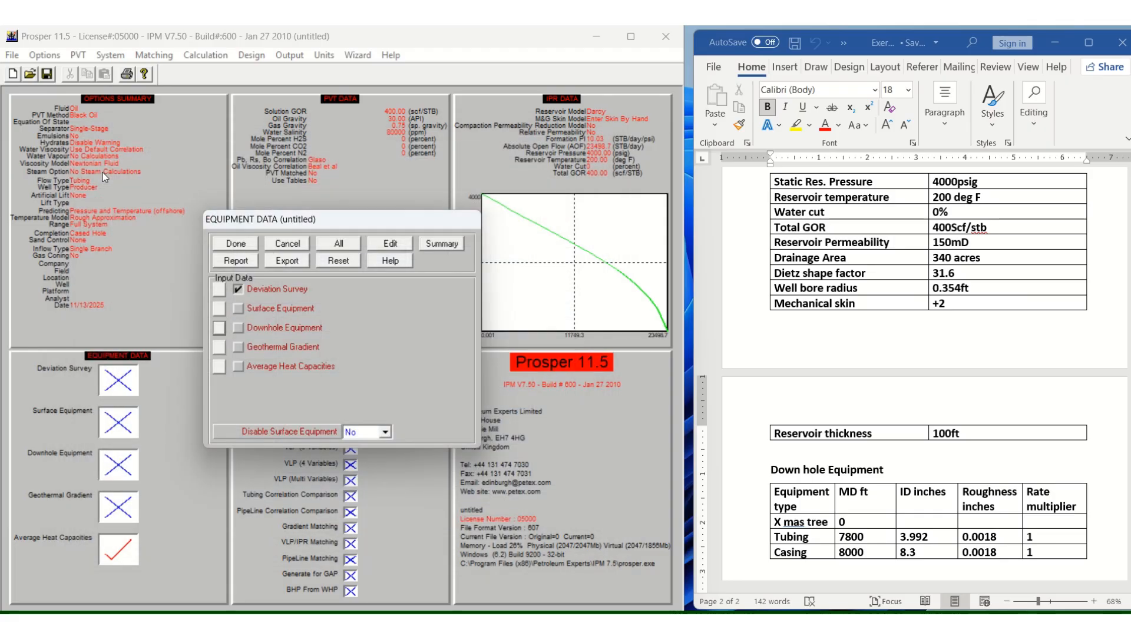
# Open the geothermal gradient data, consult the exercise's temperatures and enter a formation temperature of 70 deg F at 0 feet
pyautogui.click(222, 345)
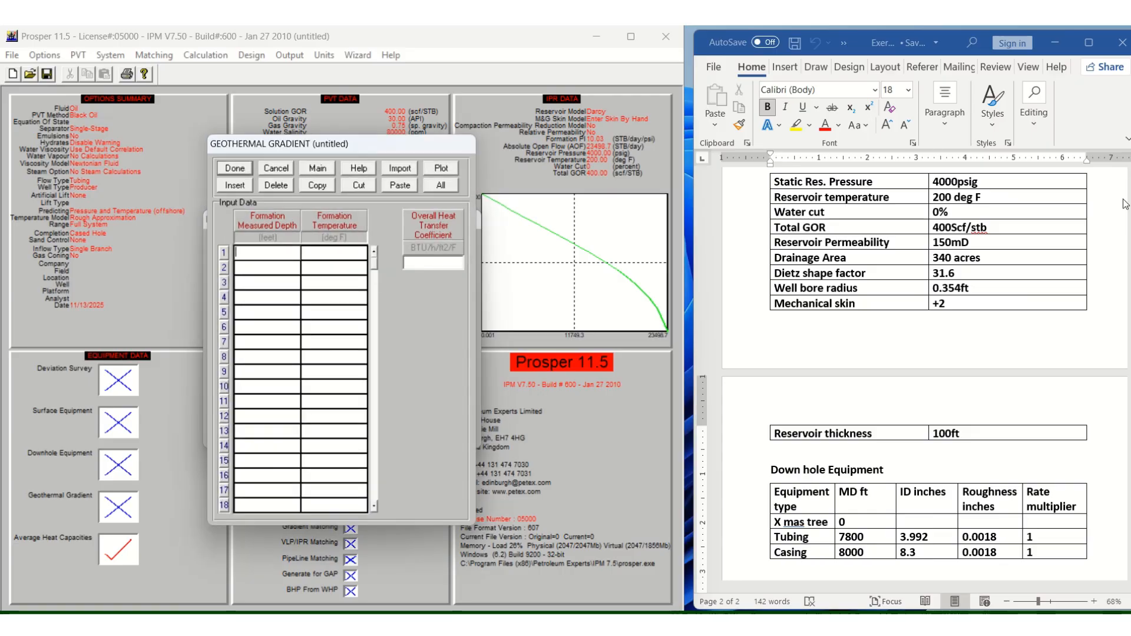
pyautogui.click(1119, 225)
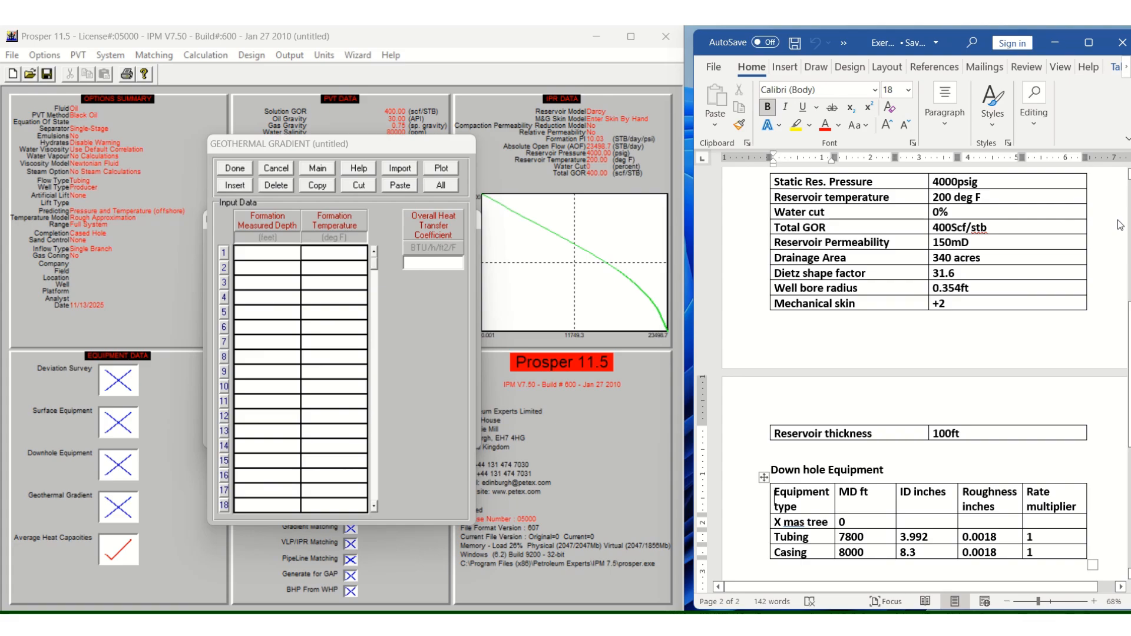
pyautogui.click(1086, 237)
pyautogui.press('Left')
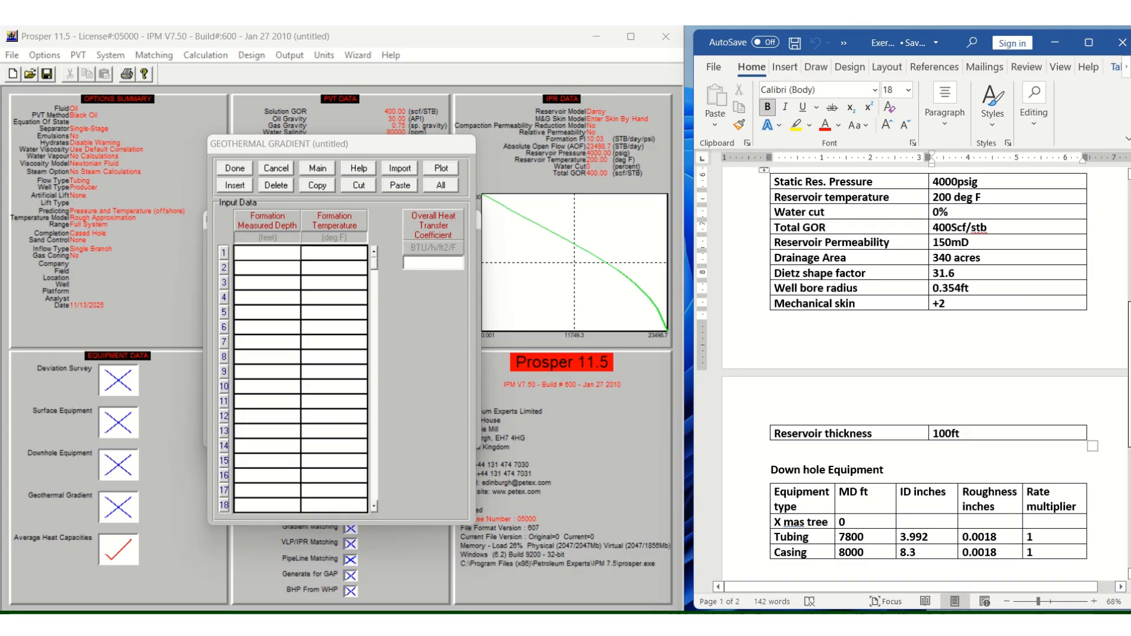
pyautogui.scroll(6, 925, 365)
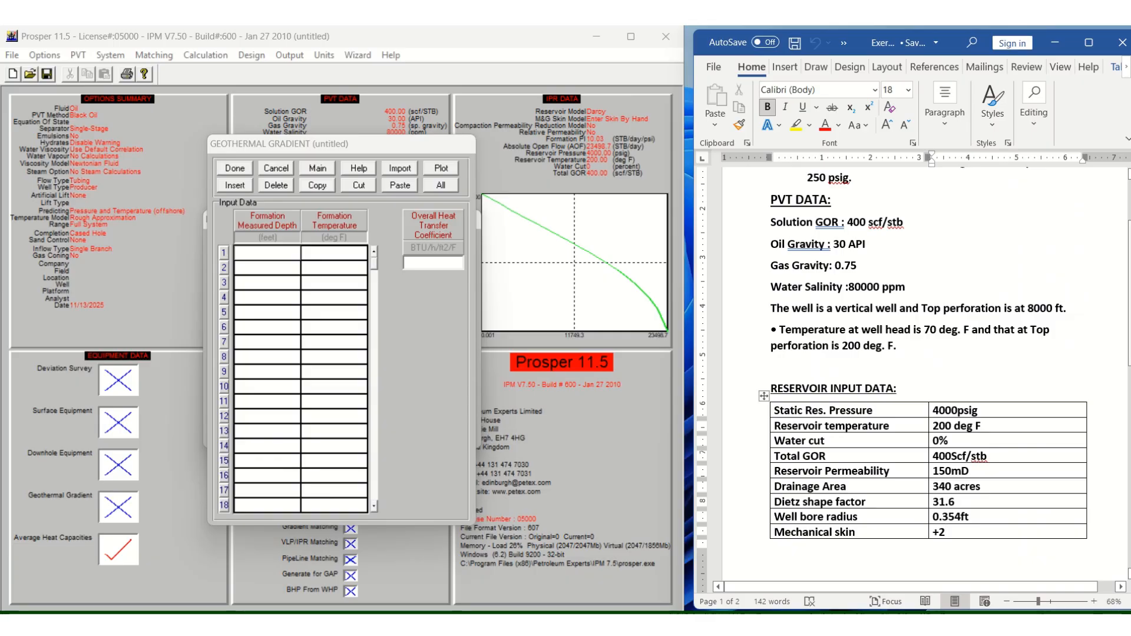
pyautogui.scroll(2, 926, 365)
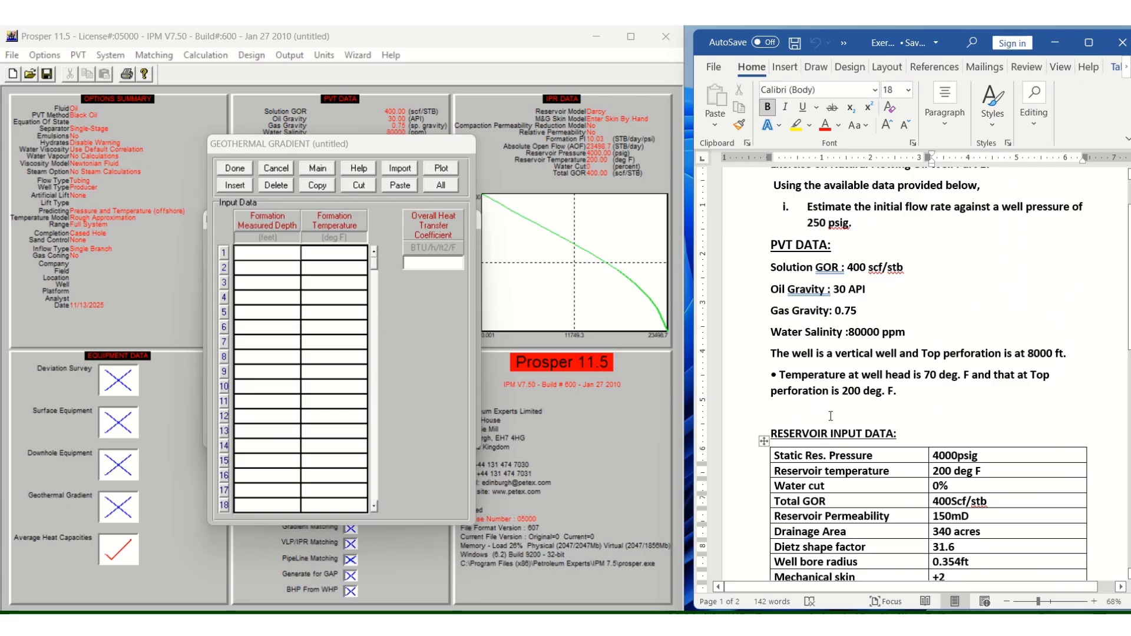
pyautogui.click(259, 255)
pyautogui.write('0')
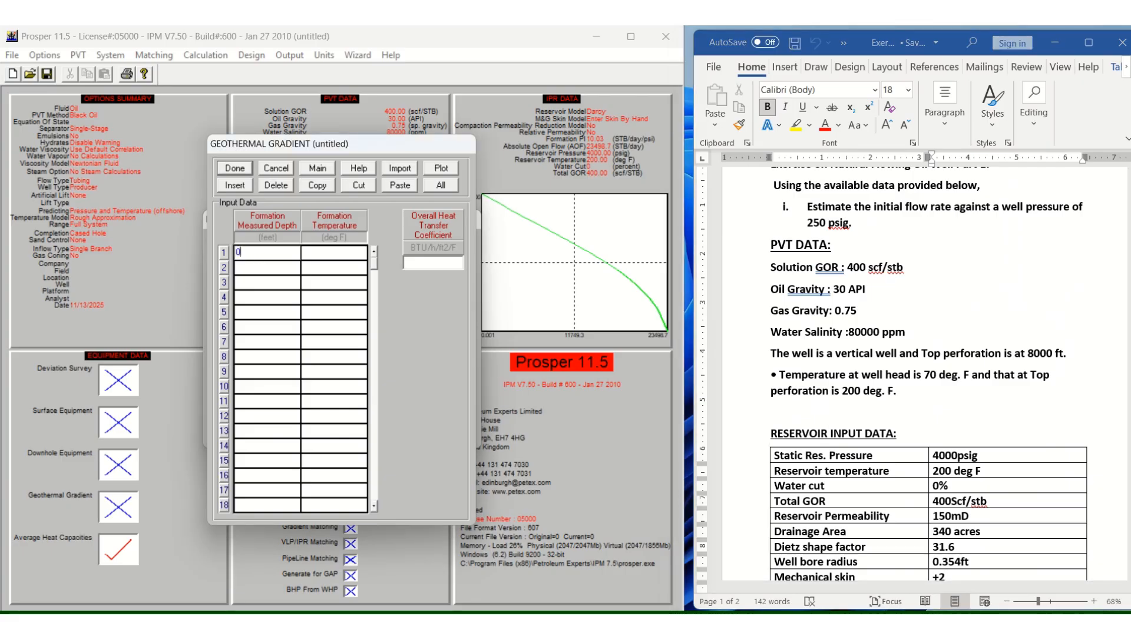
pyautogui.click(318, 259)
pyautogui.write('70')
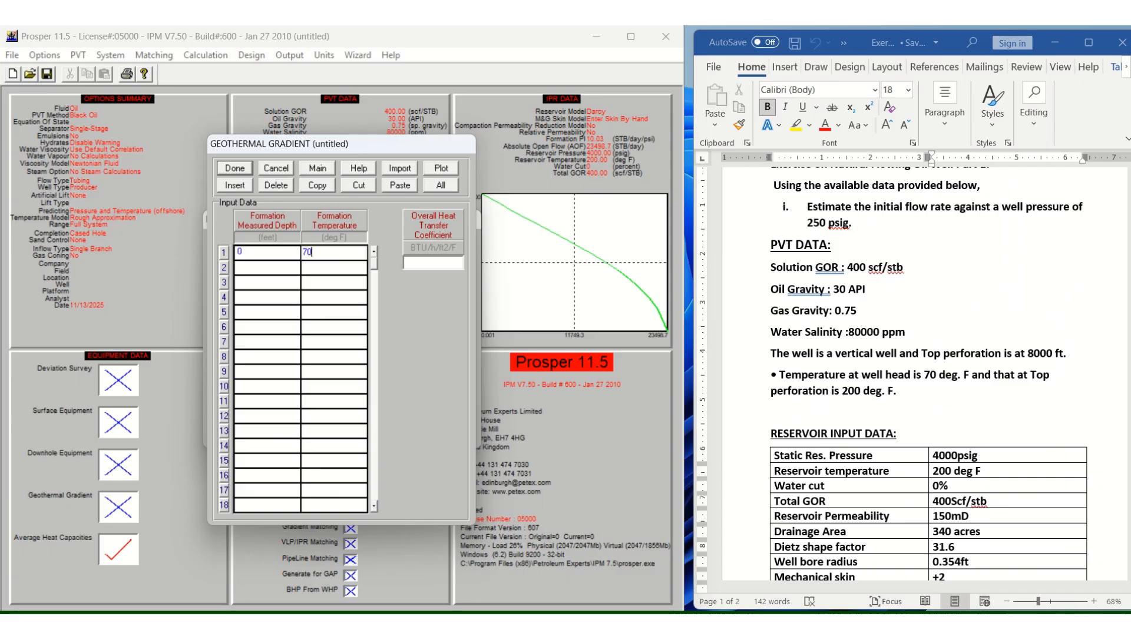
# Add a second geothermal gradient point with a formation temperature of 200 deg F at a measured depth of 8000 feet
pyautogui.click(268, 268)
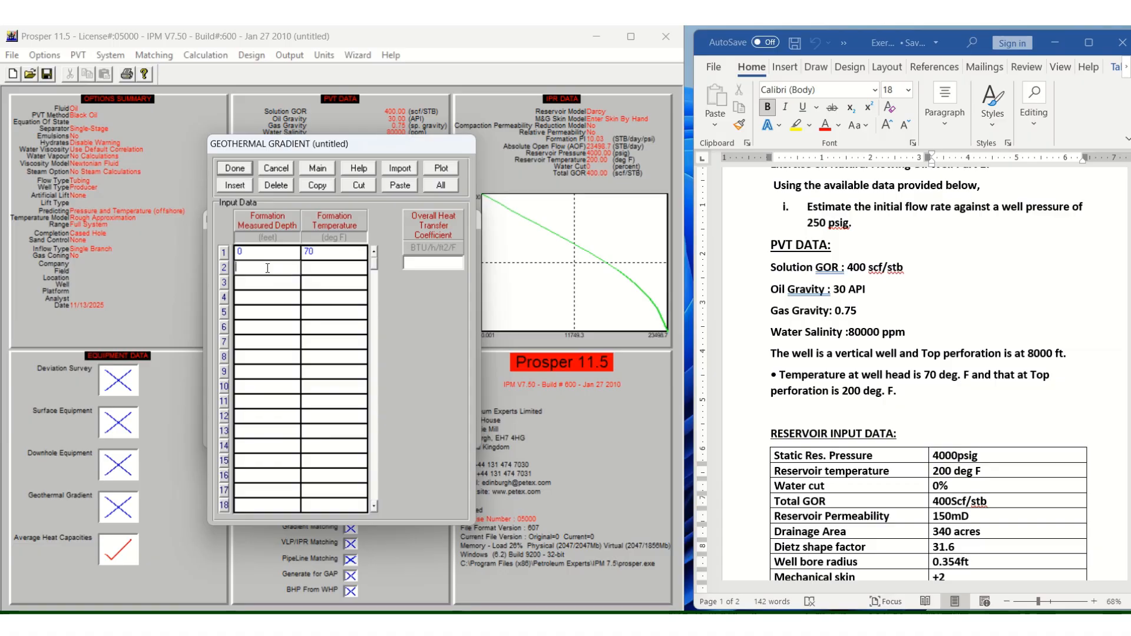
pyautogui.write('2')
pyautogui.press('BackSpace')
pyautogui.write('8000')
pyautogui.click(309, 270)
pyautogui.write('200')
# Set the overall heat transfer coefficient to 8 BTU/h/ft2/F and accept the geothermal gradient and equipment data
pyautogui.click(426, 268)
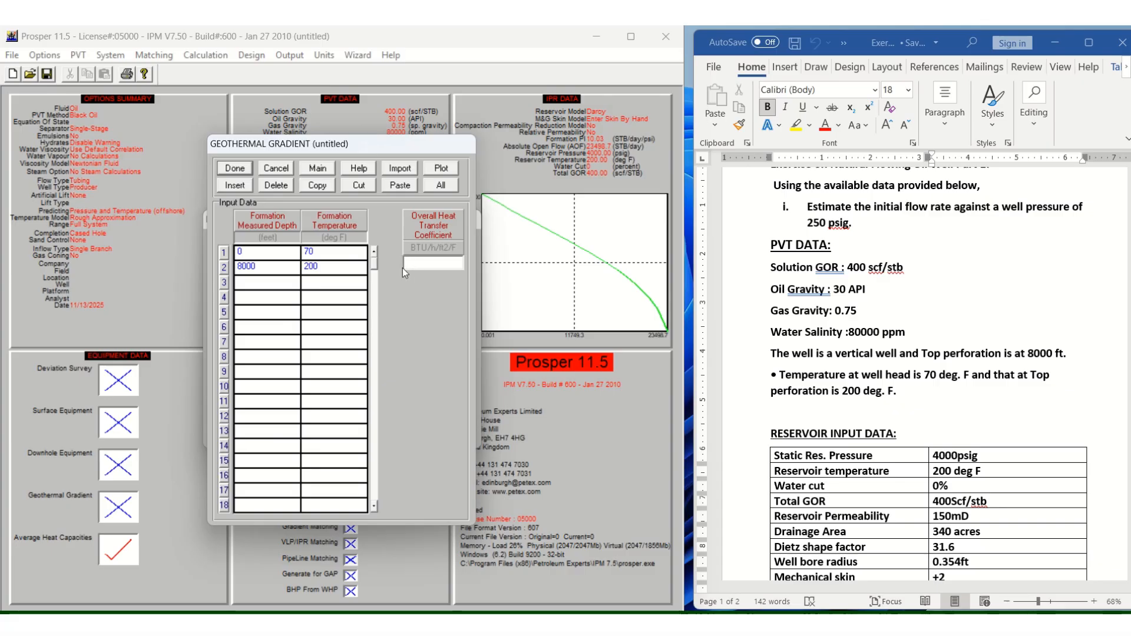
pyautogui.write('8')
pyautogui.click(235, 170)
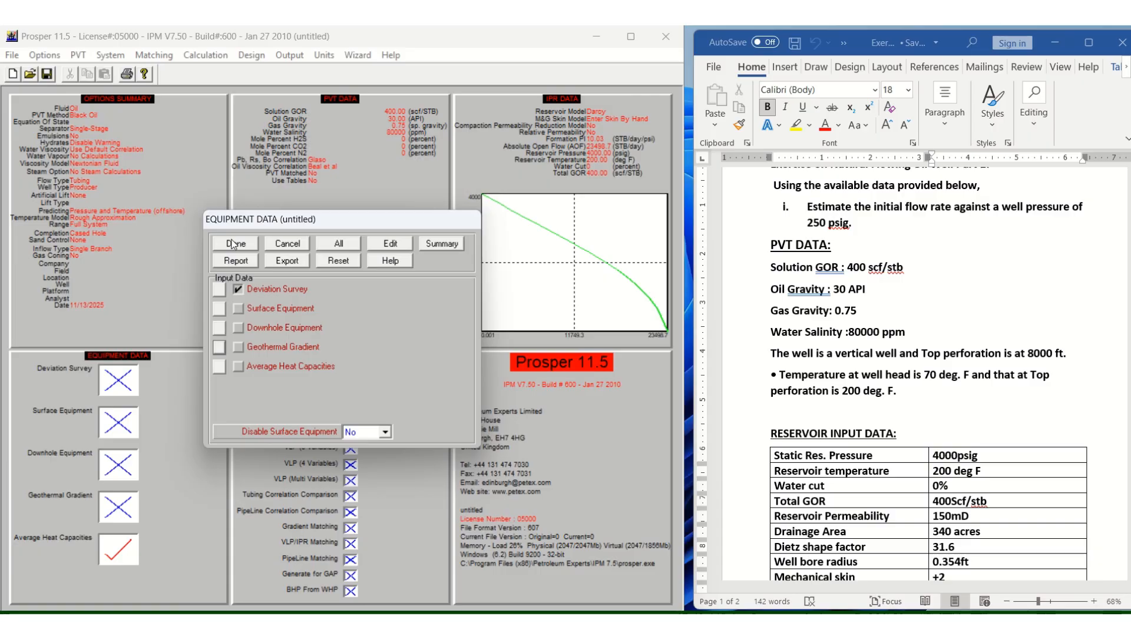
pyautogui.click(235, 243)
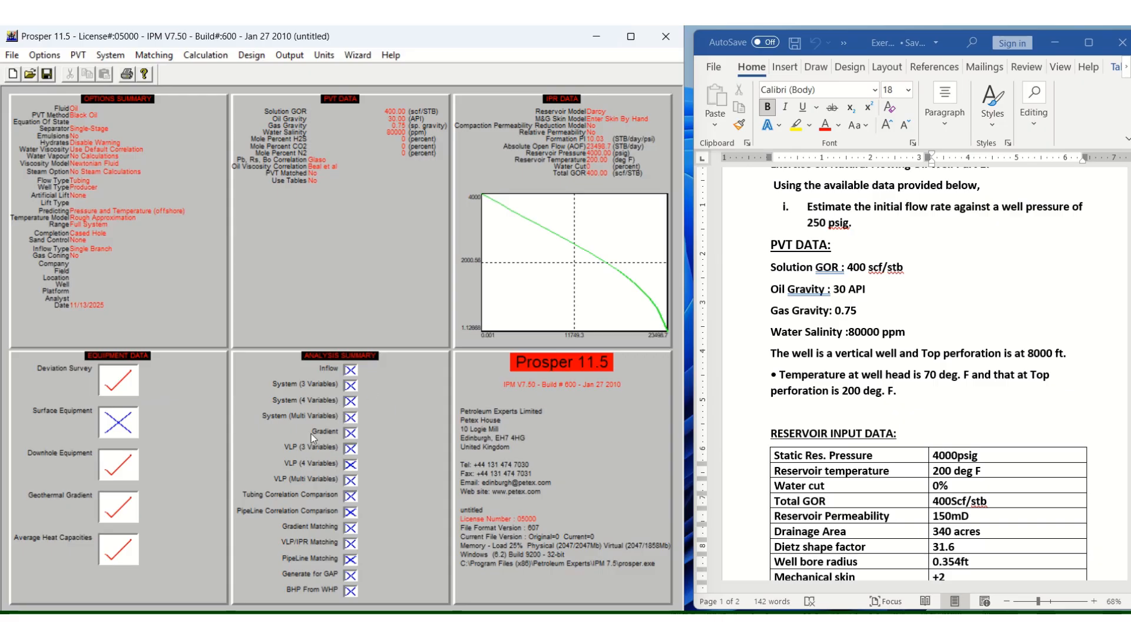
# Start the System (3 Variables) calculation with a top node pressure of 250 psig and check the sensitivity options for Variable 1, selecting none
pyautogui.click(351, 391)
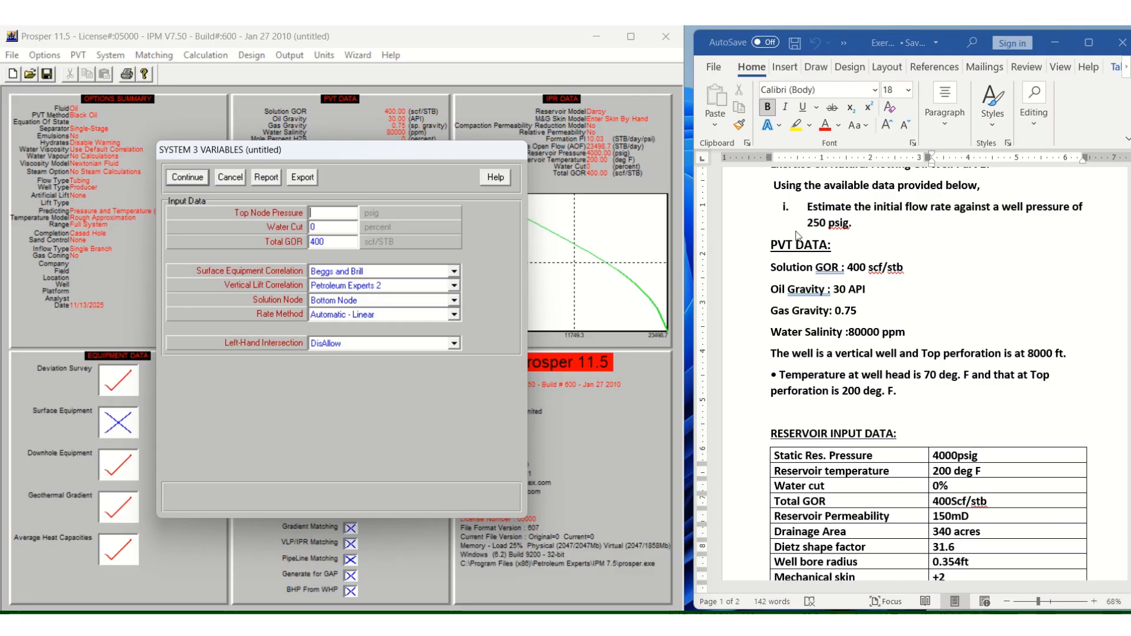
pyautogui.write('250')
pyautogui.click(192, 179)
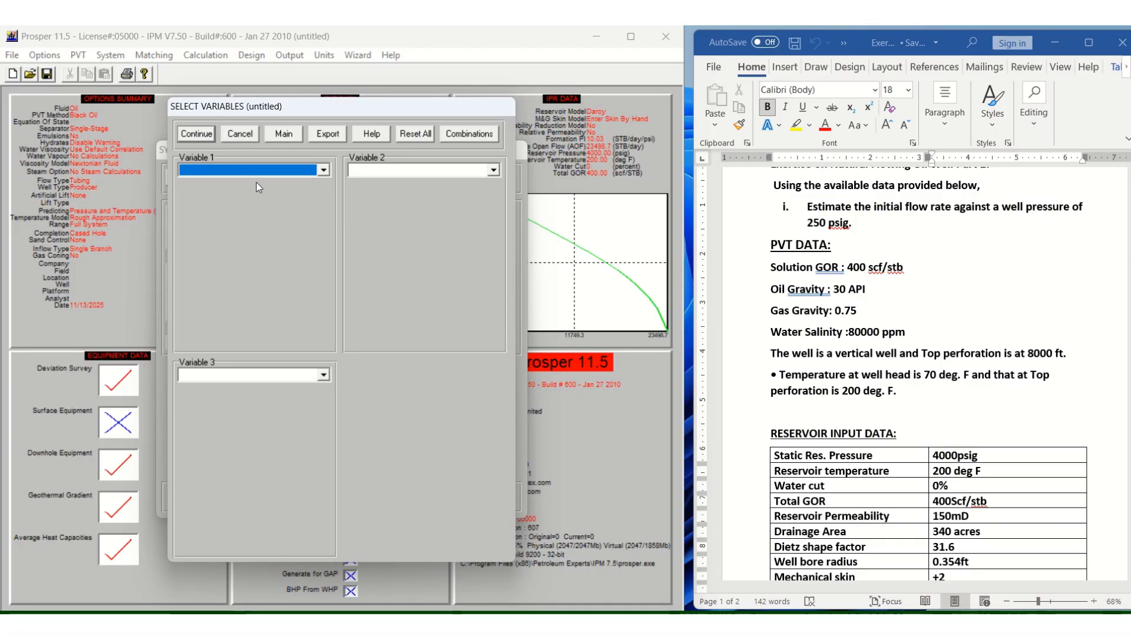
pyautogui.click(324, 171)
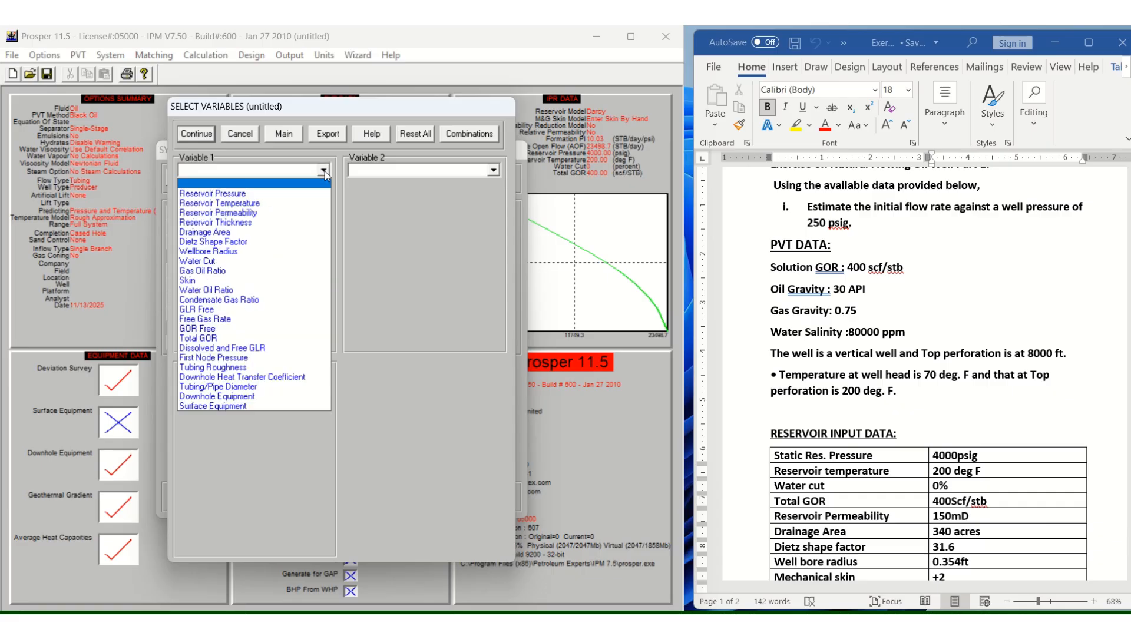
pyautogui.click(372, 213)
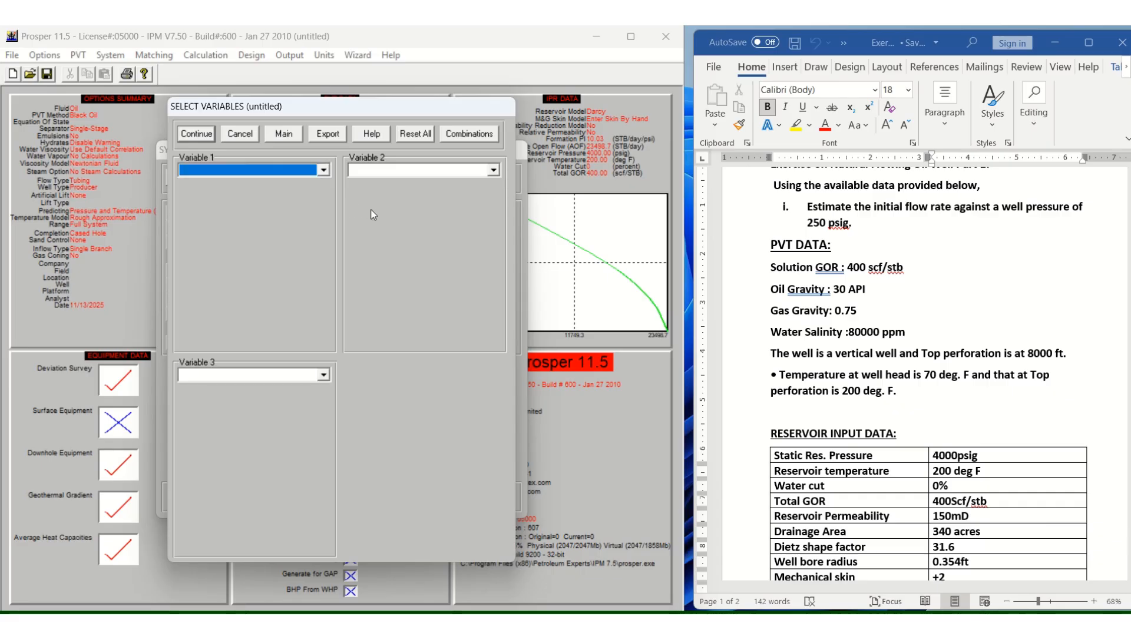
# Review the Variable 1 options again, leave all sensitivity variables blank and run the System (3 Variables) calculation
pyautogui.click(324, 171)
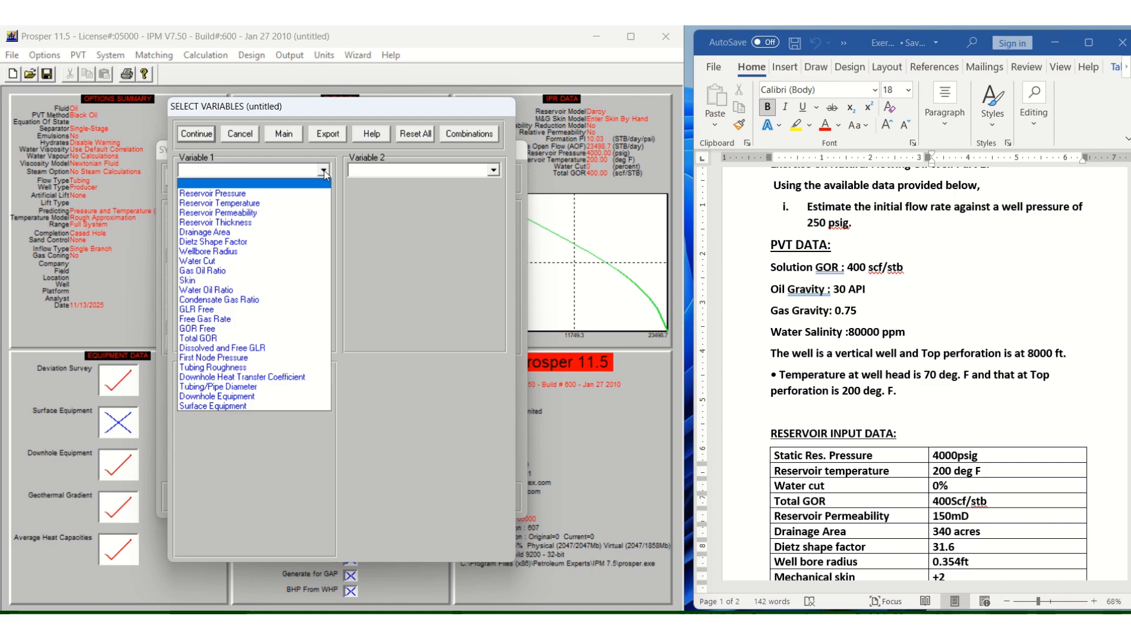
pyautogui.click(360, 200)
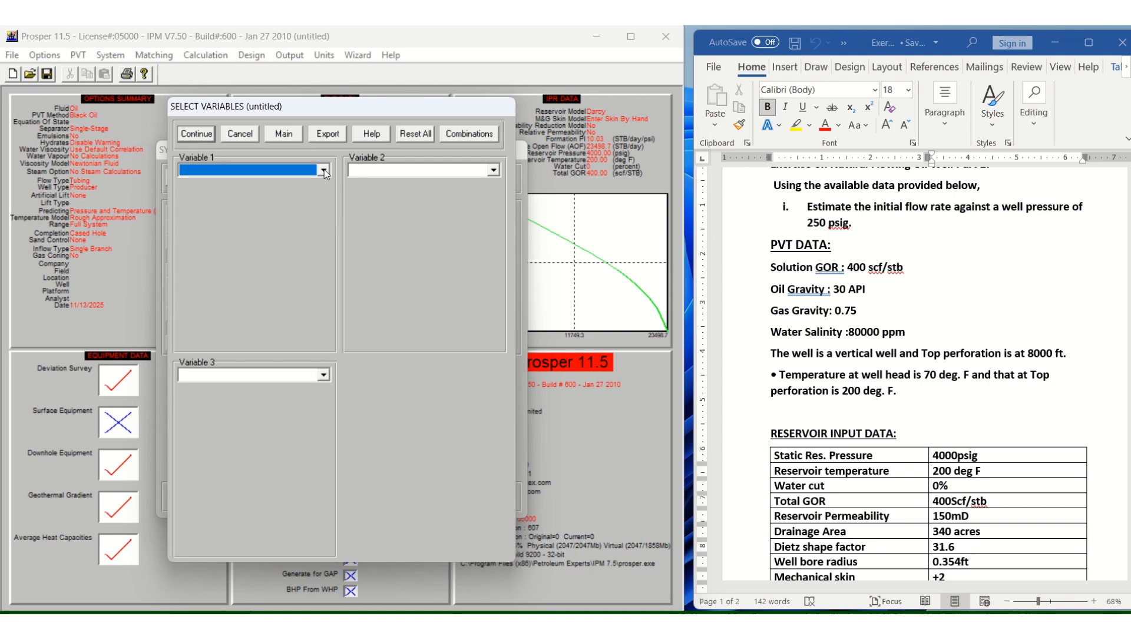
pyautogui.click(324, 171)
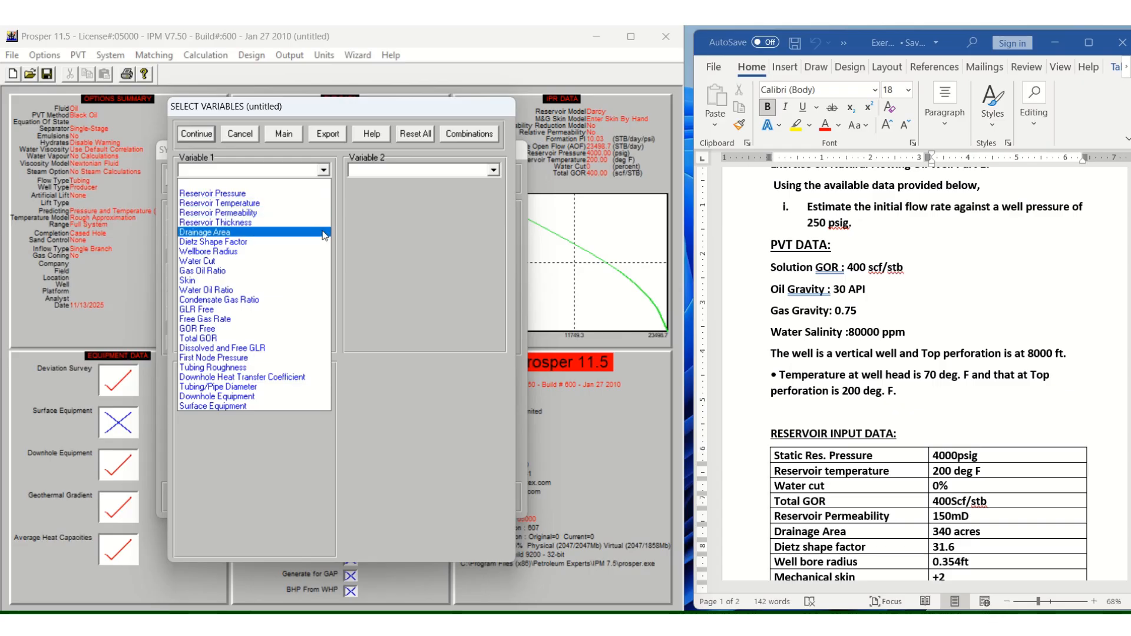
pyautogui.click(297, 233)
pyautogui.click(202, 133)
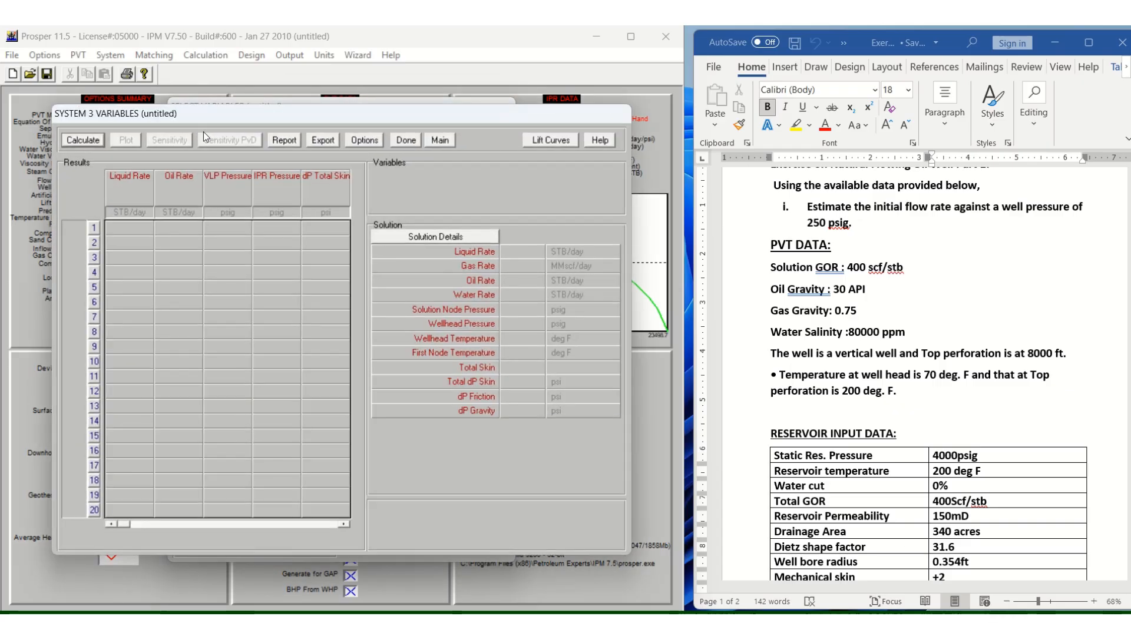
pyautogui.click(80, 143)
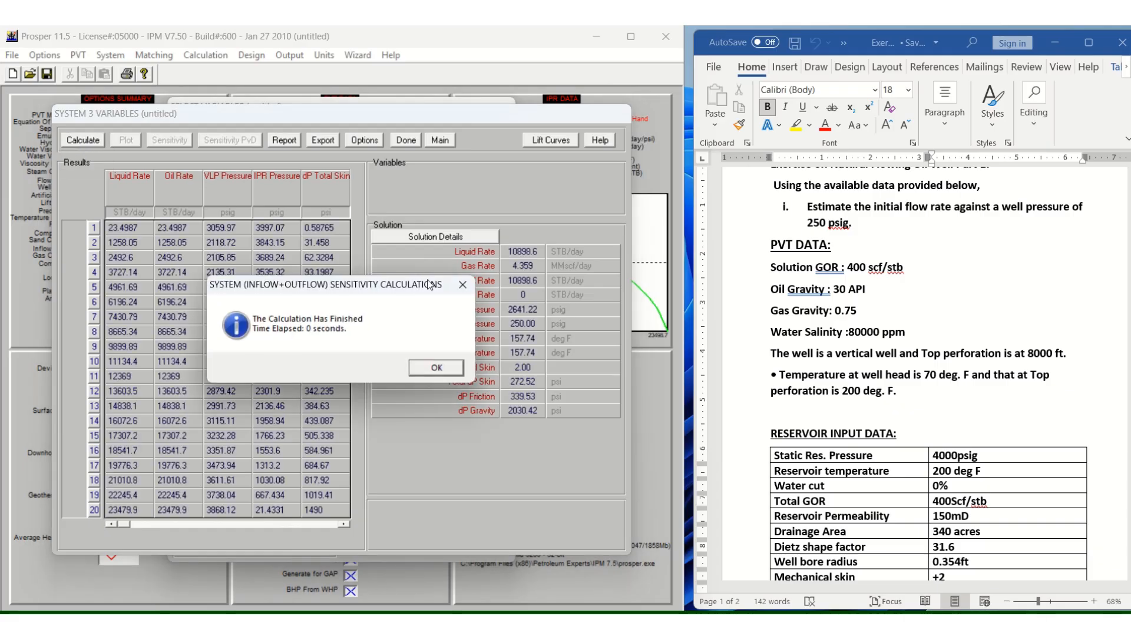
pyautogui.click(436, 370)
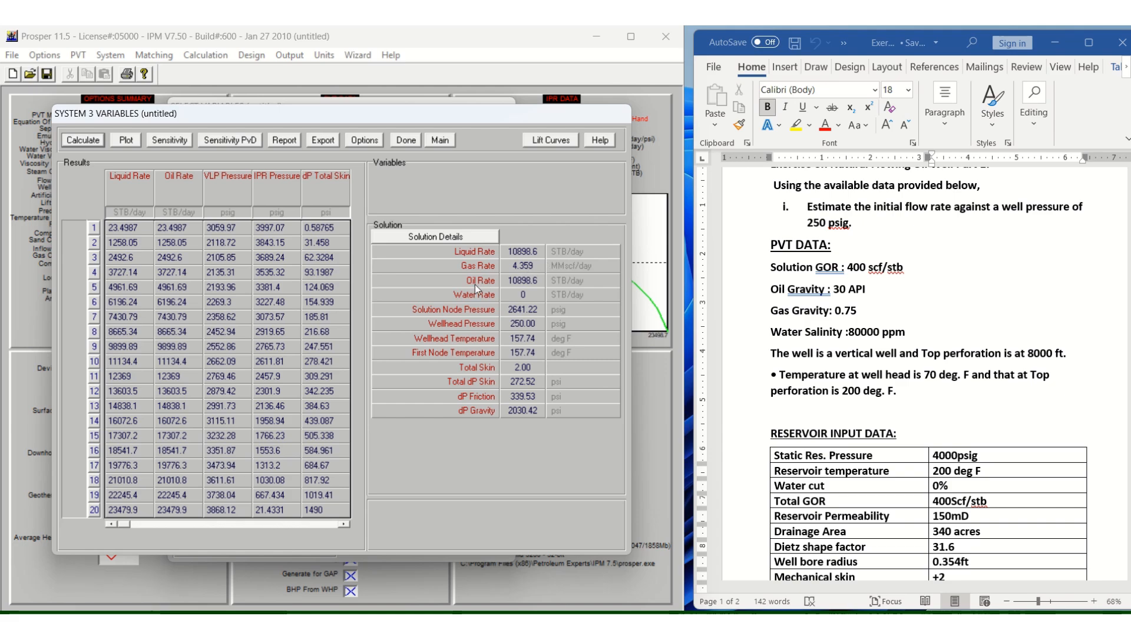
# Plot the inflow (IPR) against the outflow (VLP) curve, examine the solution point and return to the calculation results
pyautogui.click(126, 142)
pyautogui.click(151, 143)
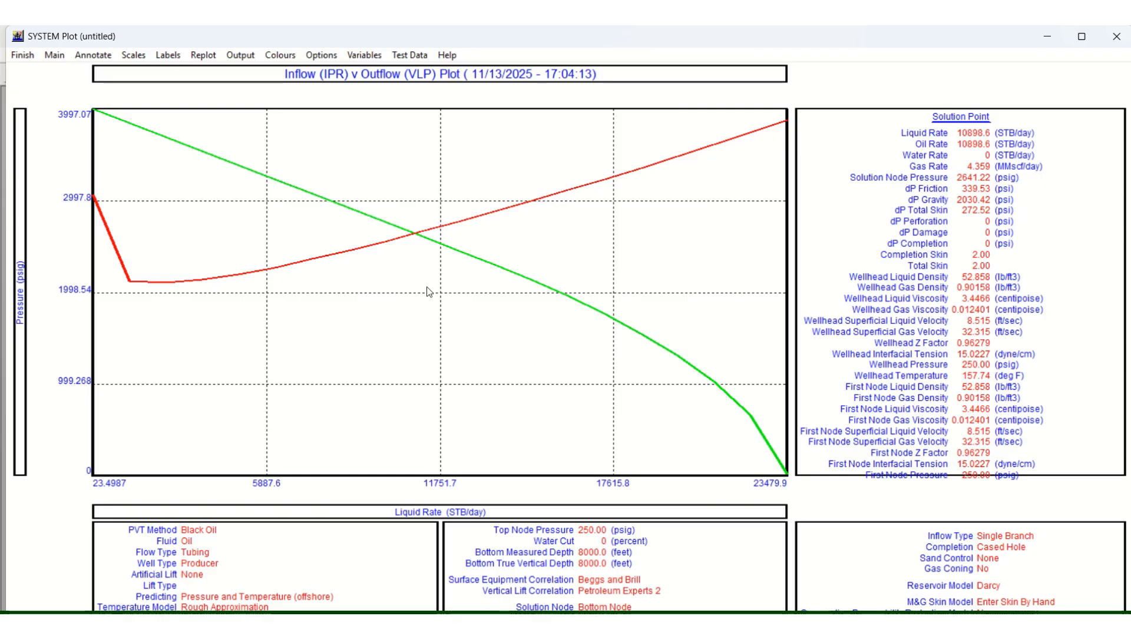
pyautogui.click(24, 55)
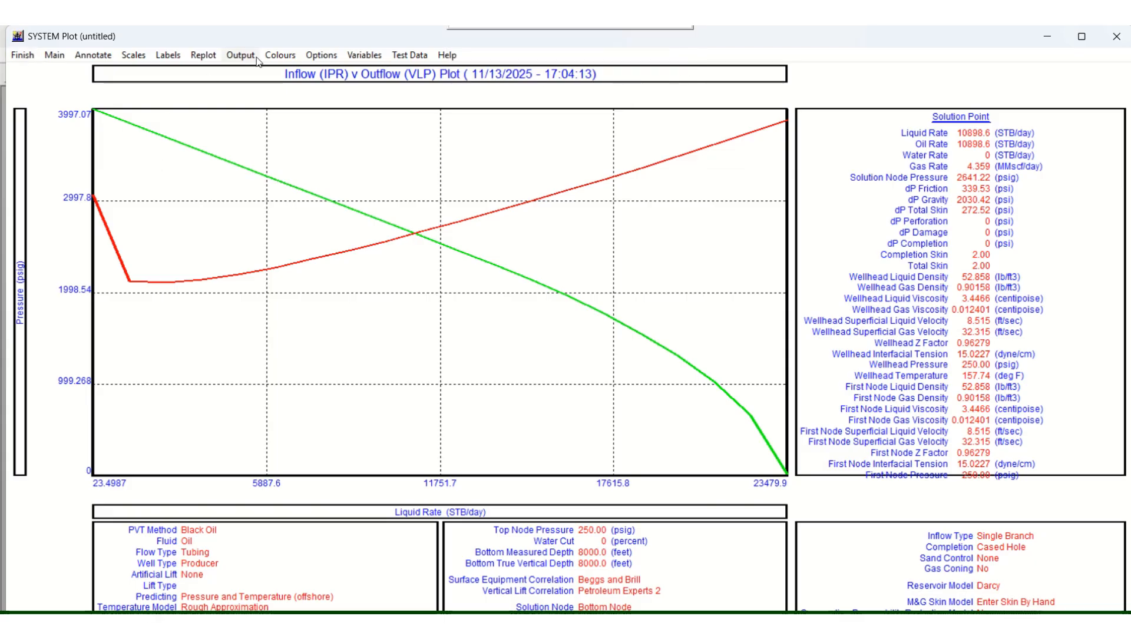
pyautogui.click(30, 56)
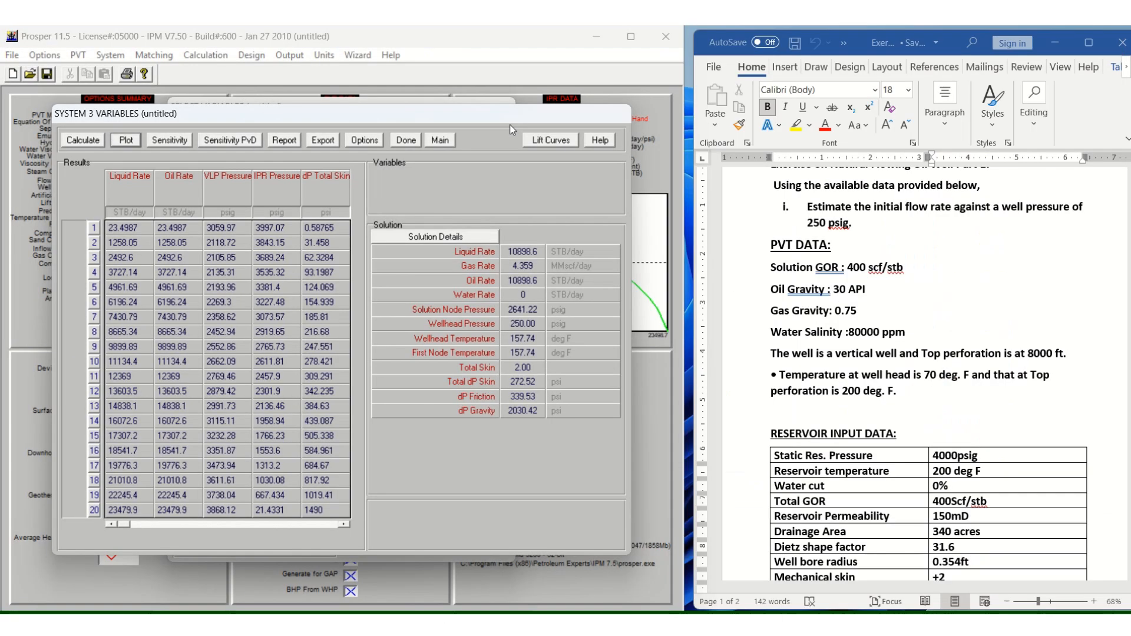
pyautogui.moveTo(489, 70)
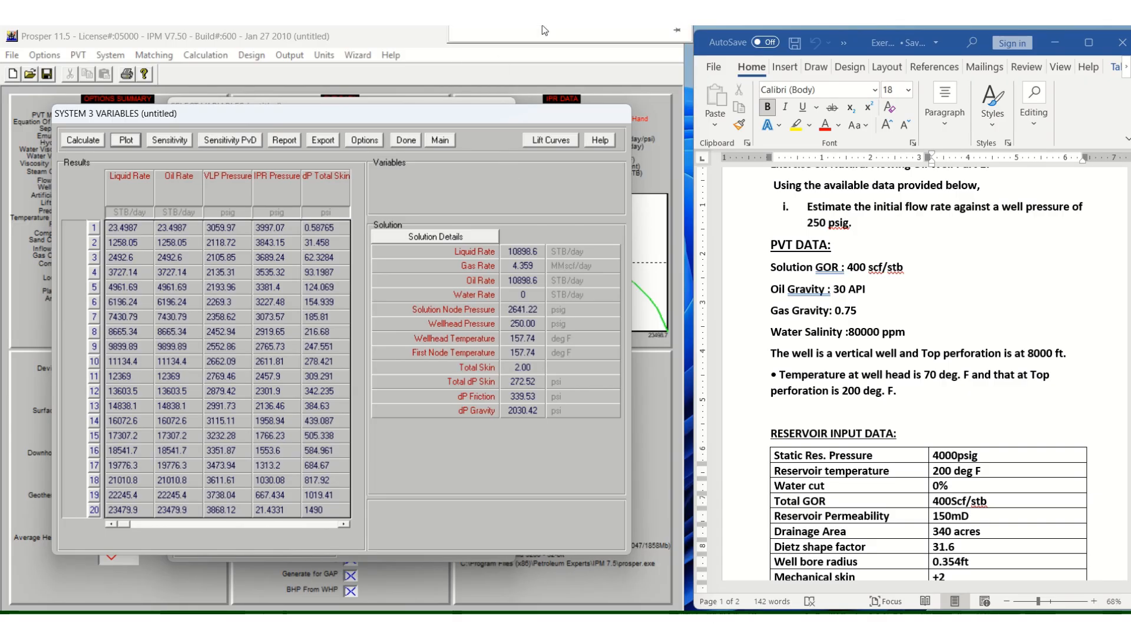
pyautogui.moveTo(534, 38)
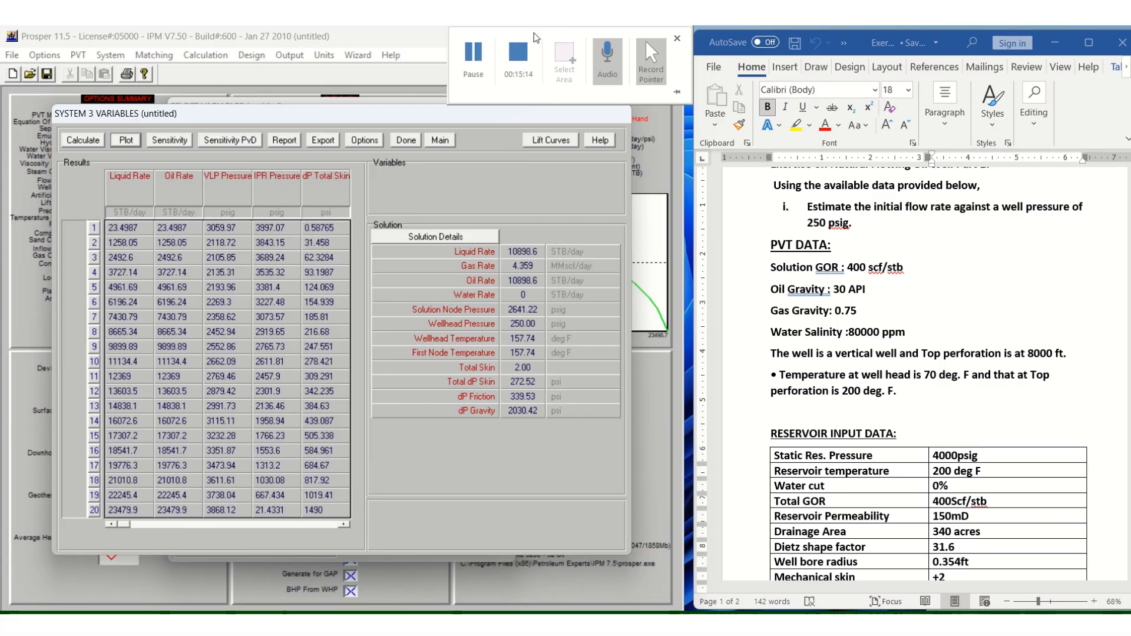